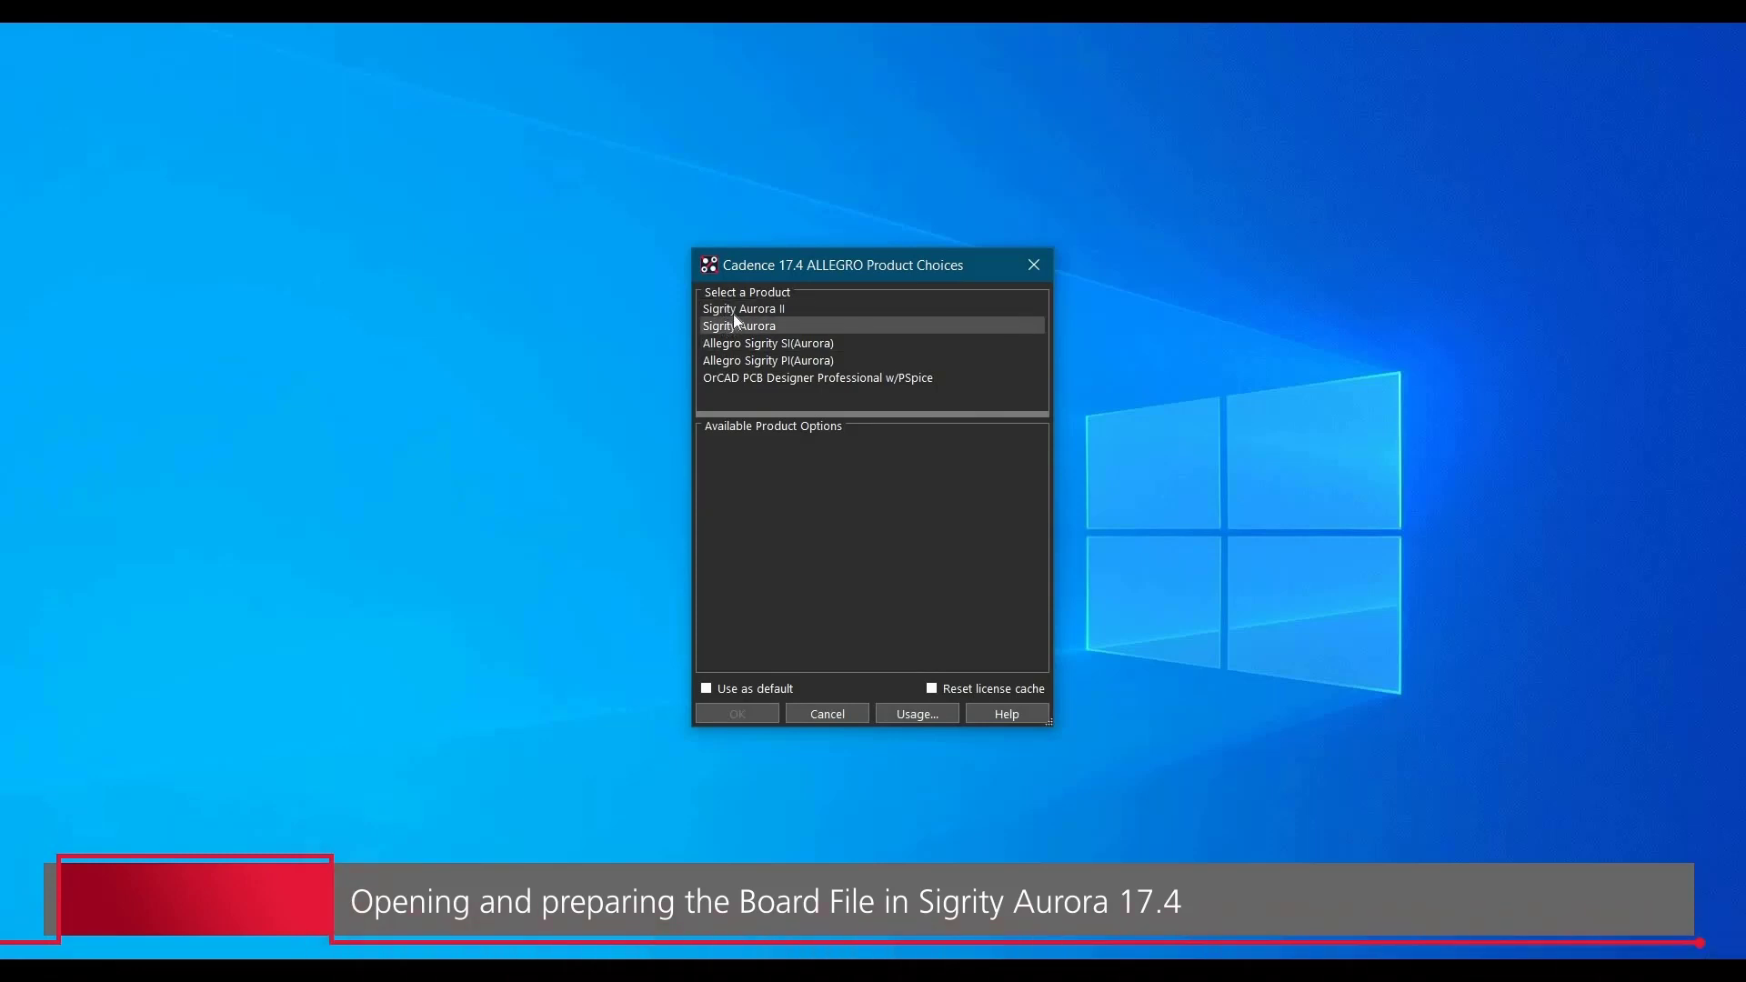
Step: Launch Sigrity Aurora and open parallelbus_check.brd from the tutorial's Part-3 Demo files folder
left_click(740, 718)
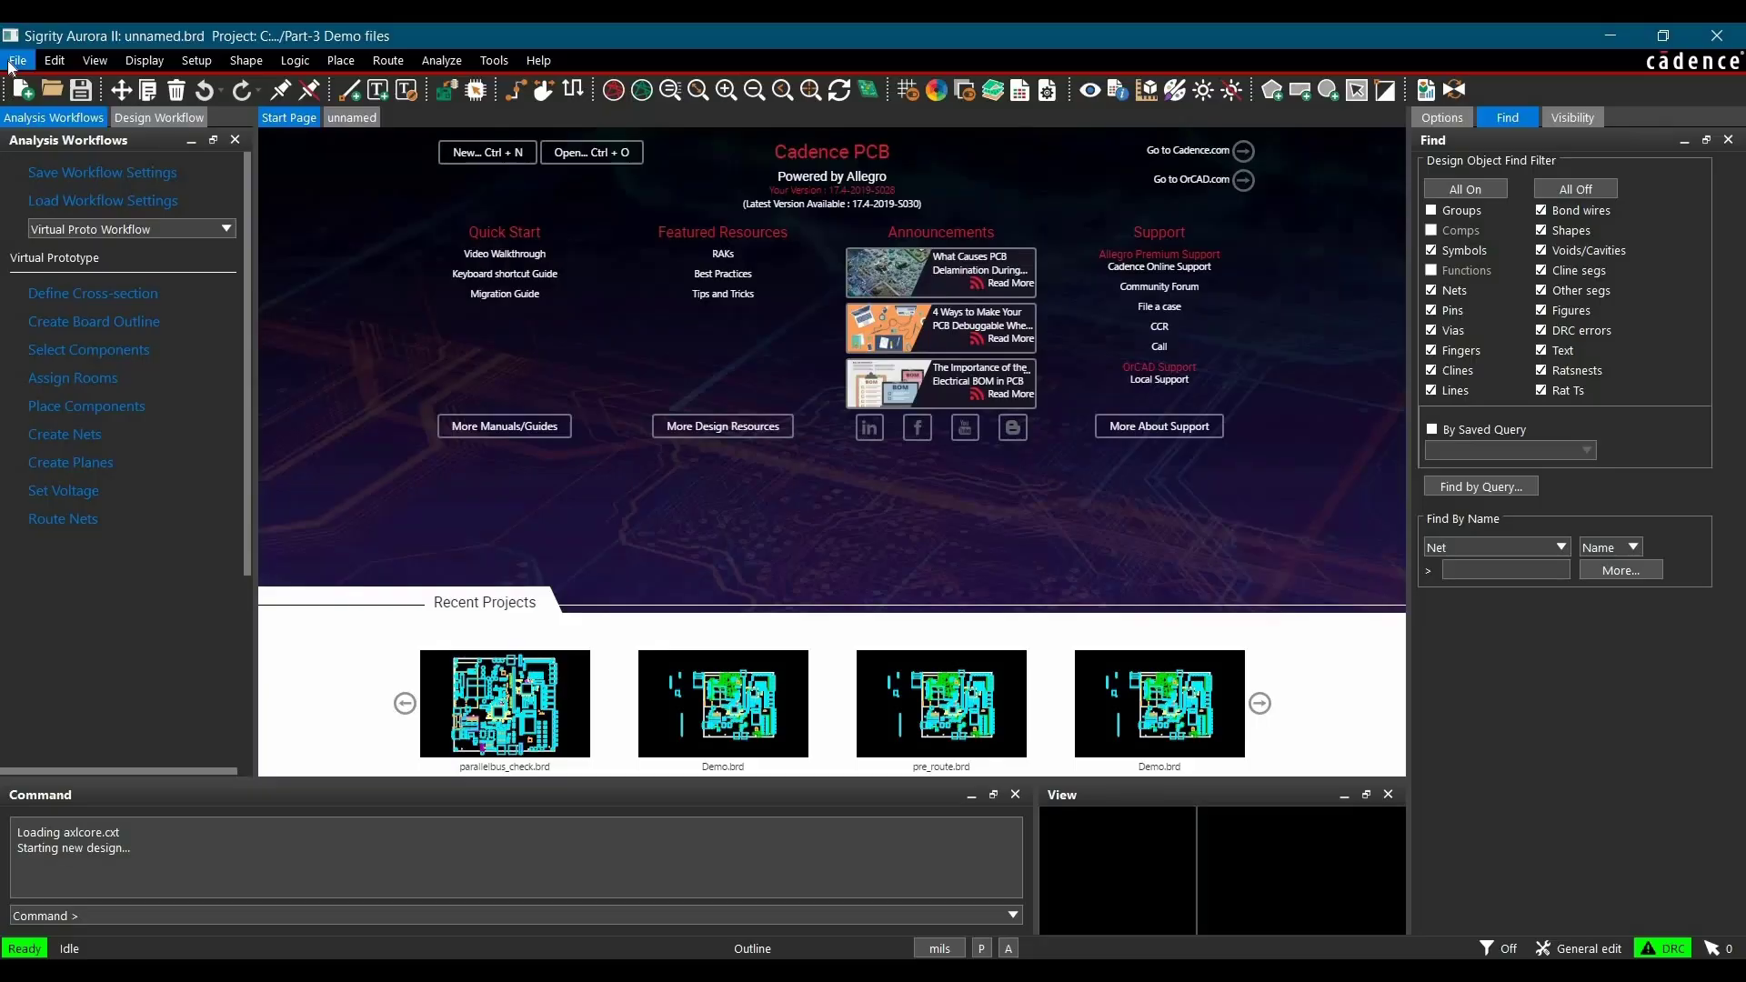
left_click(17, 60)
left_click(33, 104)
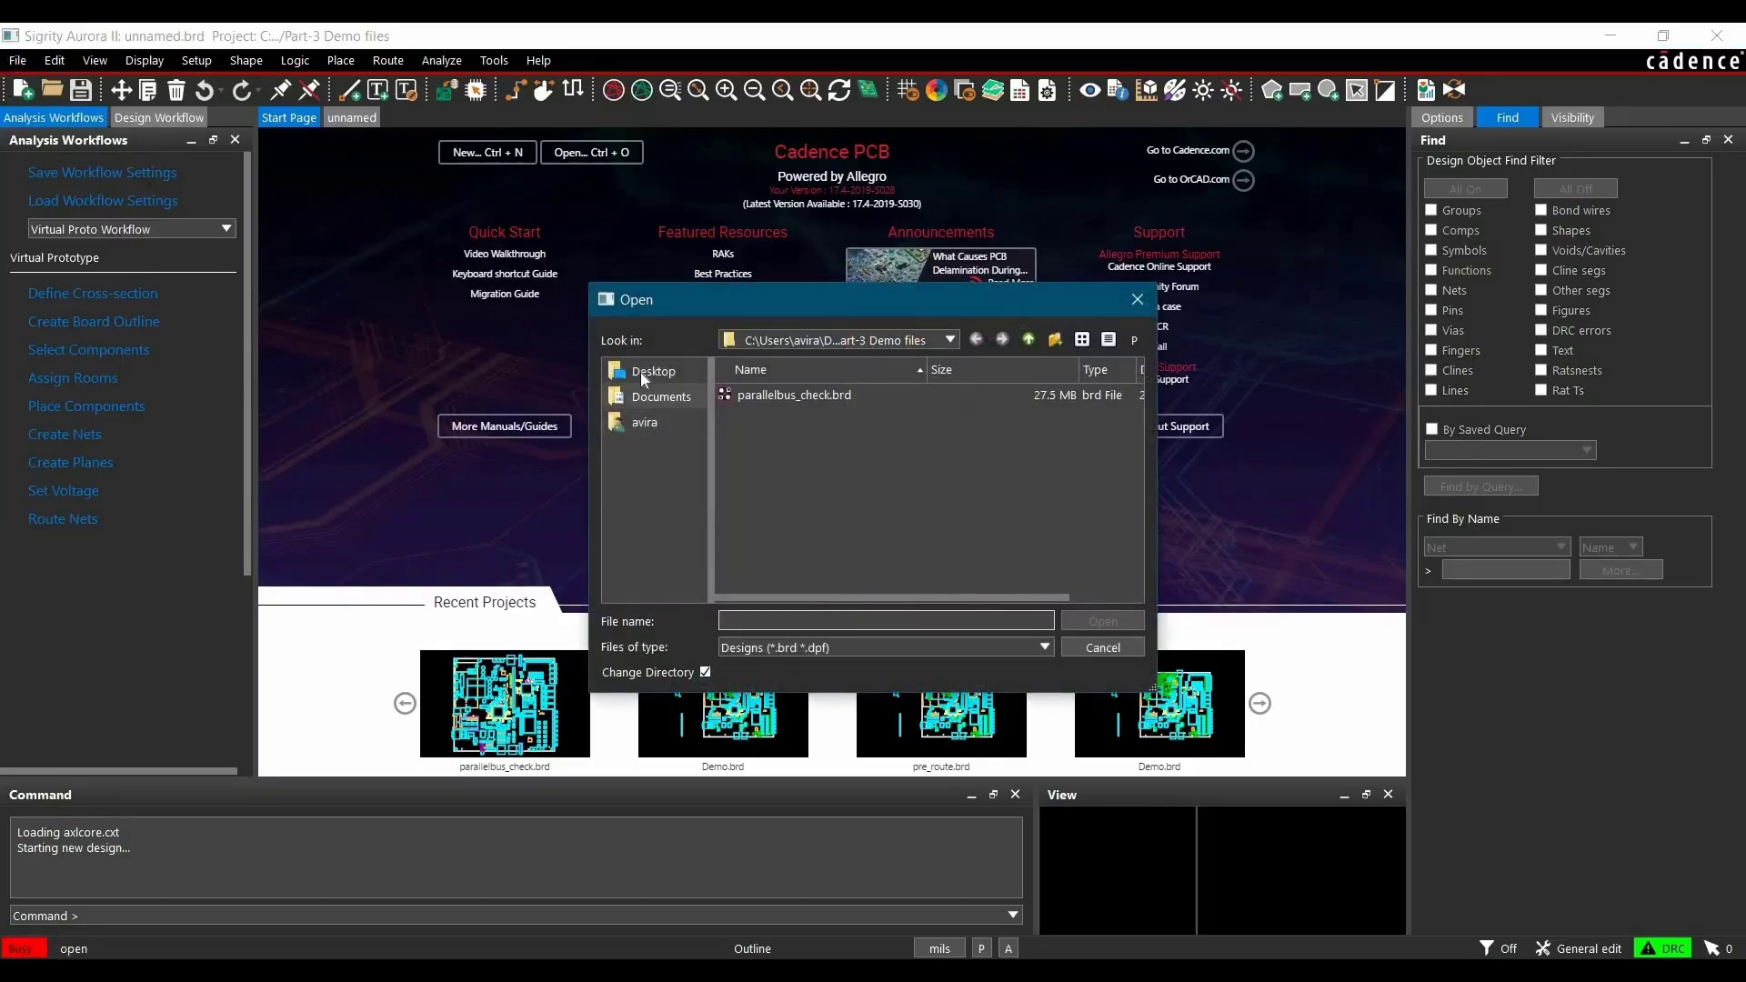
double_click(749, 417)
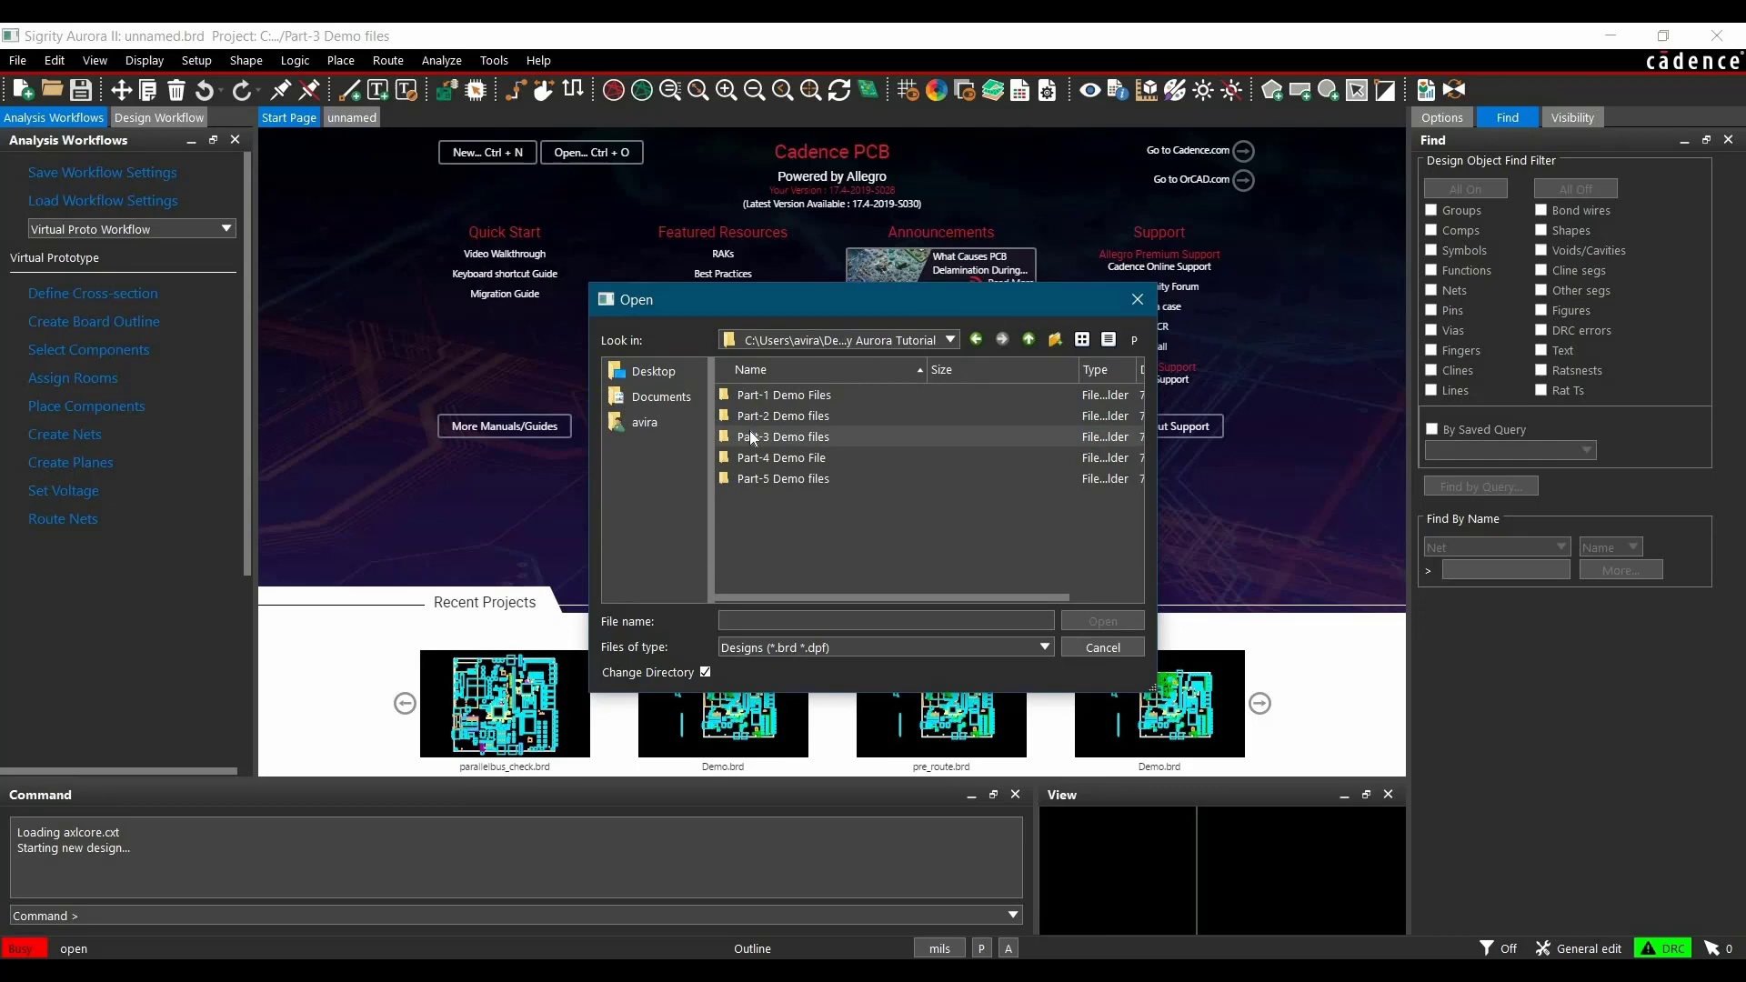
double_click(749, 429)
left_click(767, 396)
left_click(1103, 620)
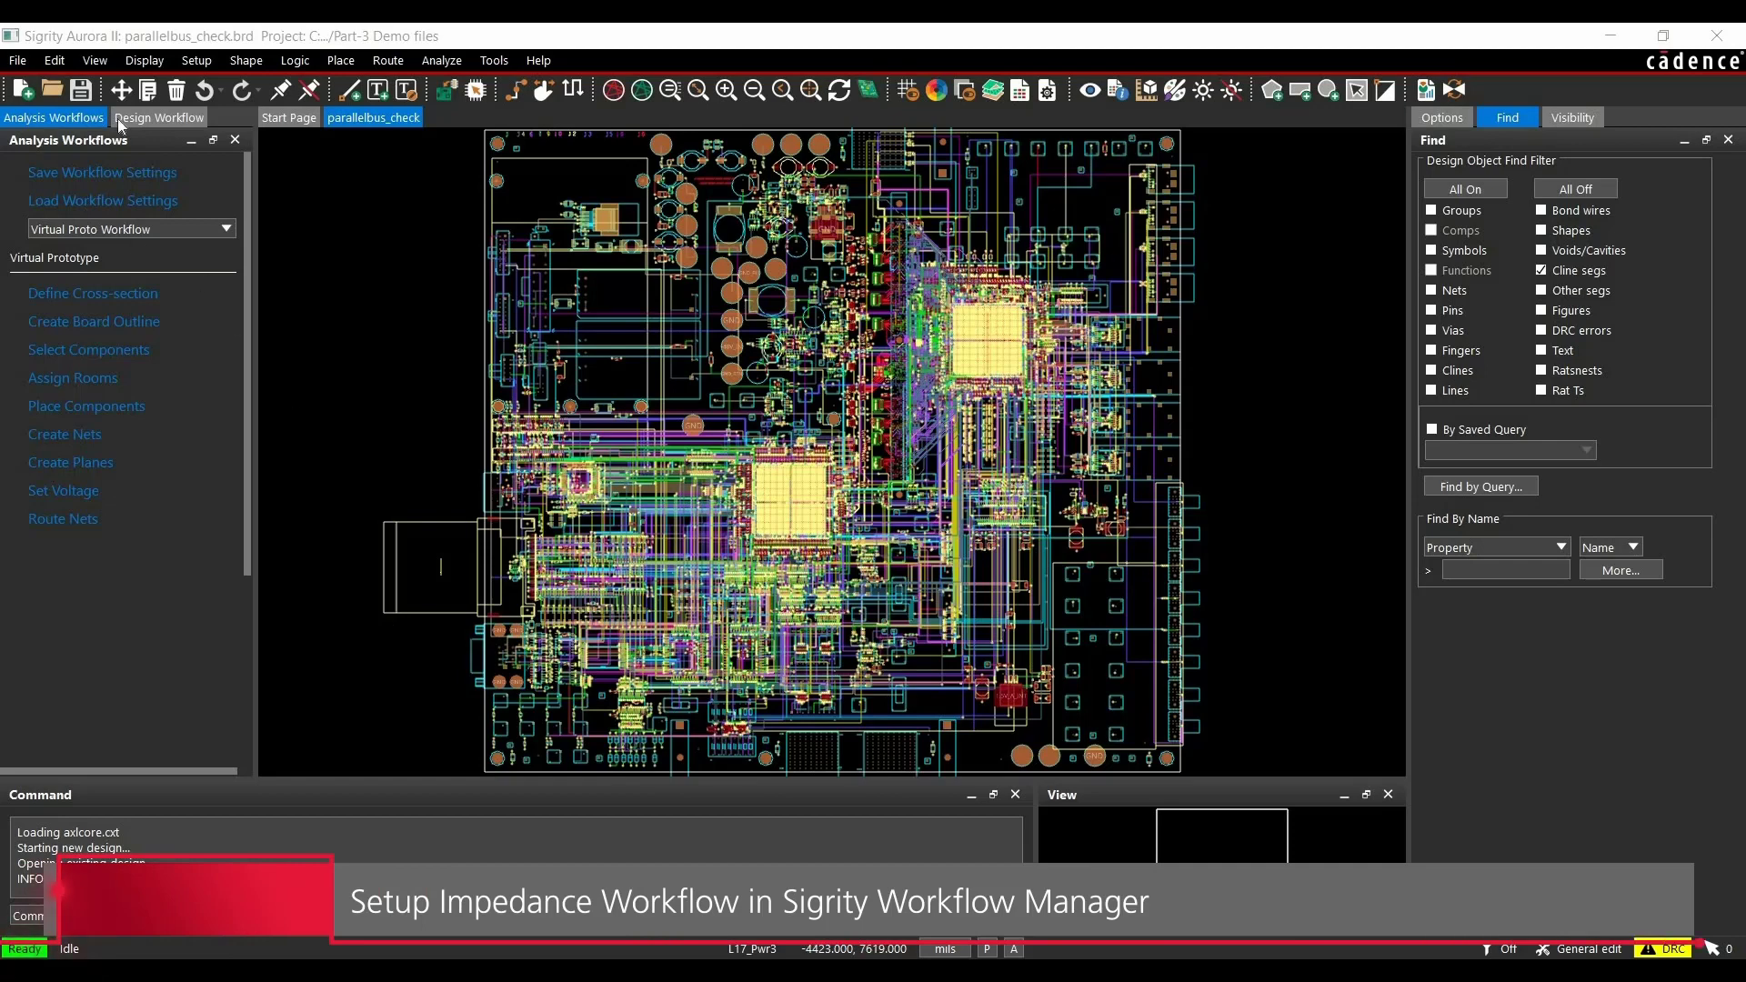
Step: Set the Analysis Workflows dropdown to Impedance Workflow
left_click(58, 119)
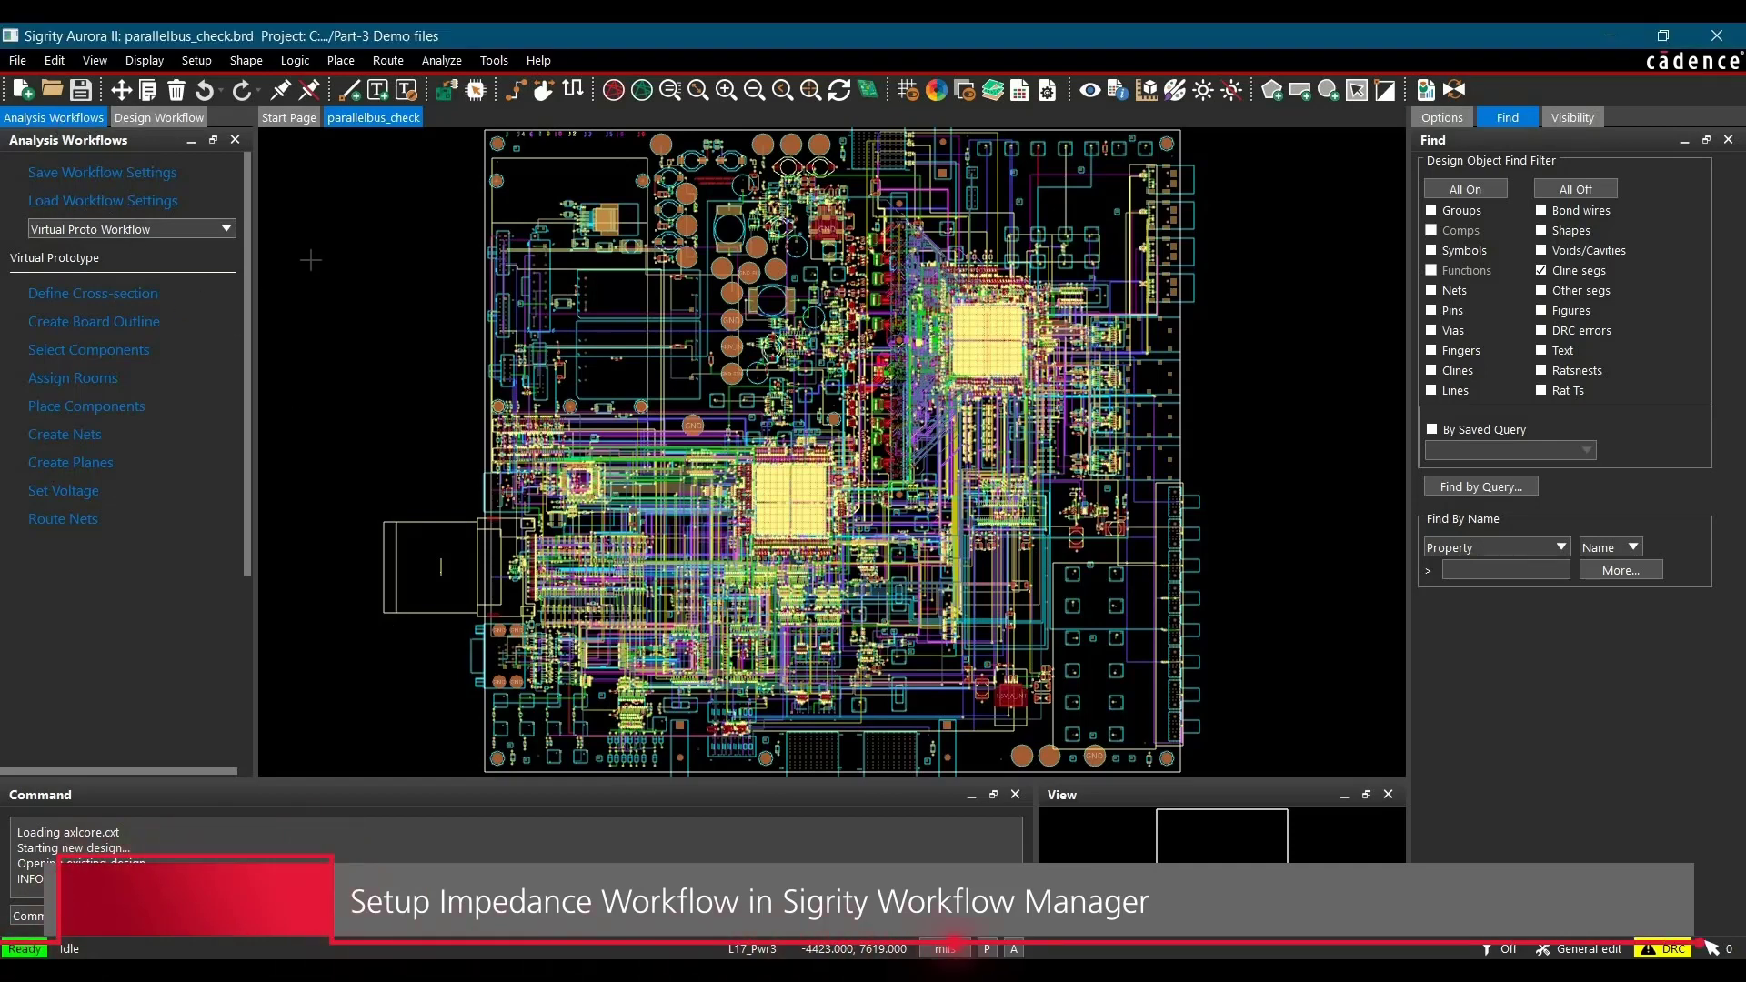
left_click(442, 60)
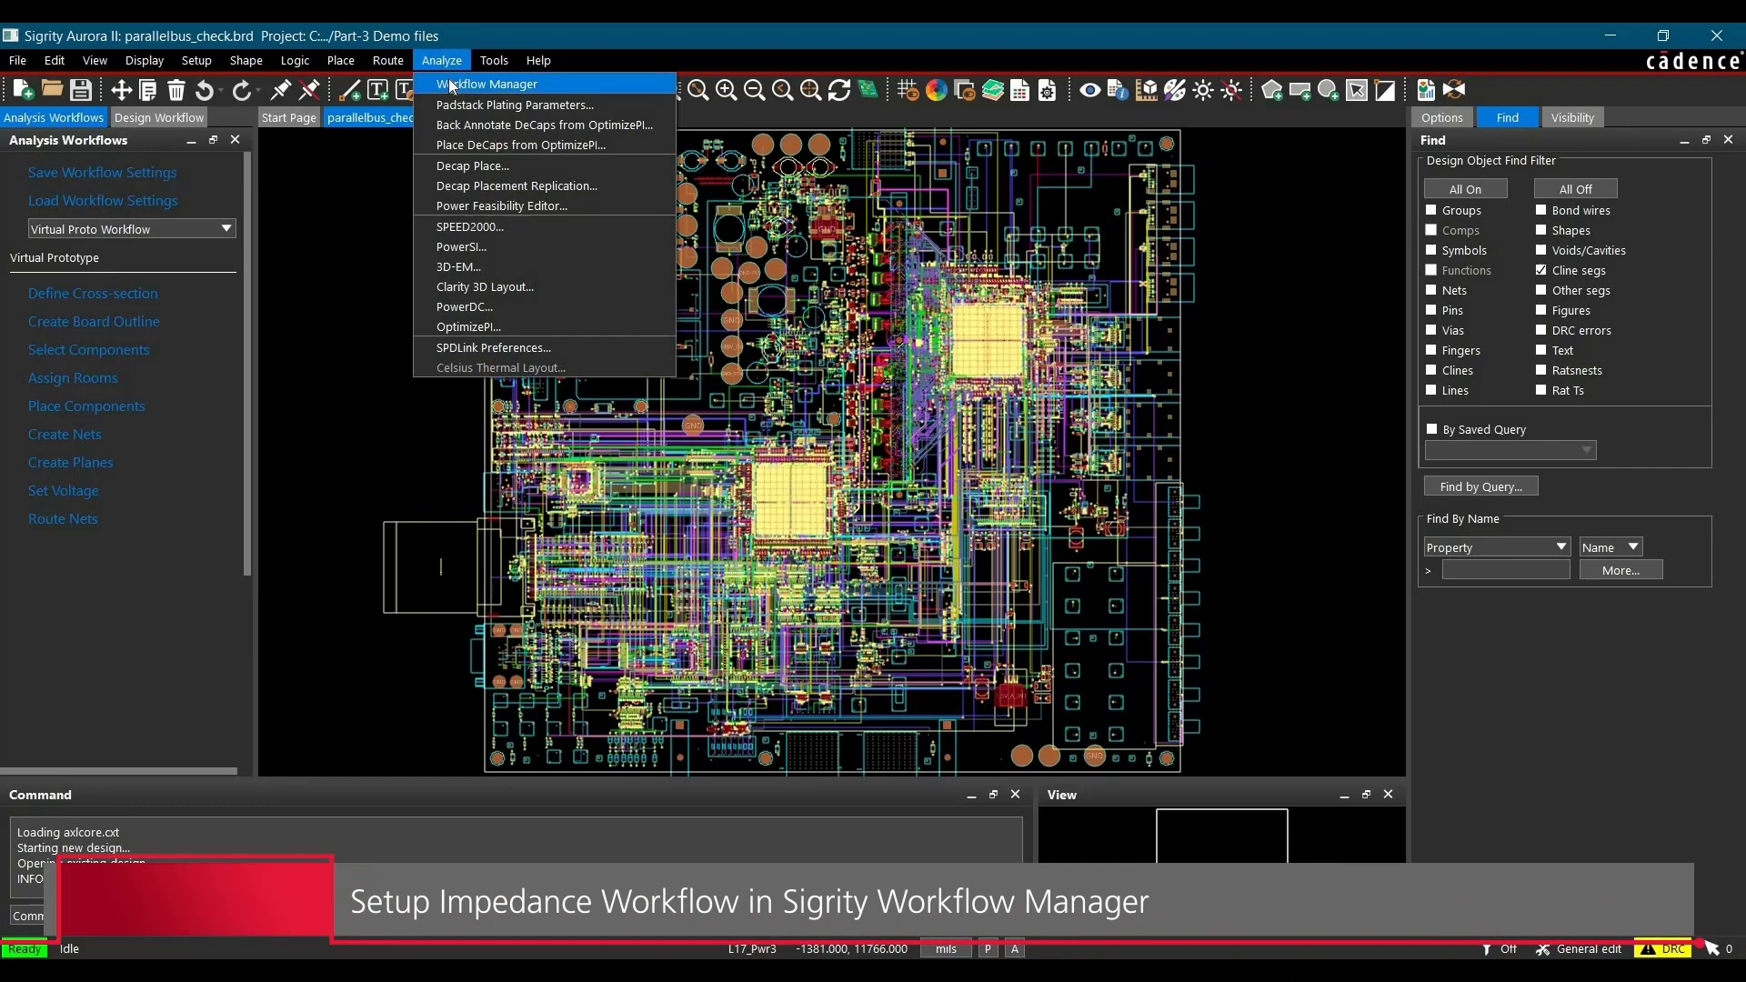
left_click(250, 426)
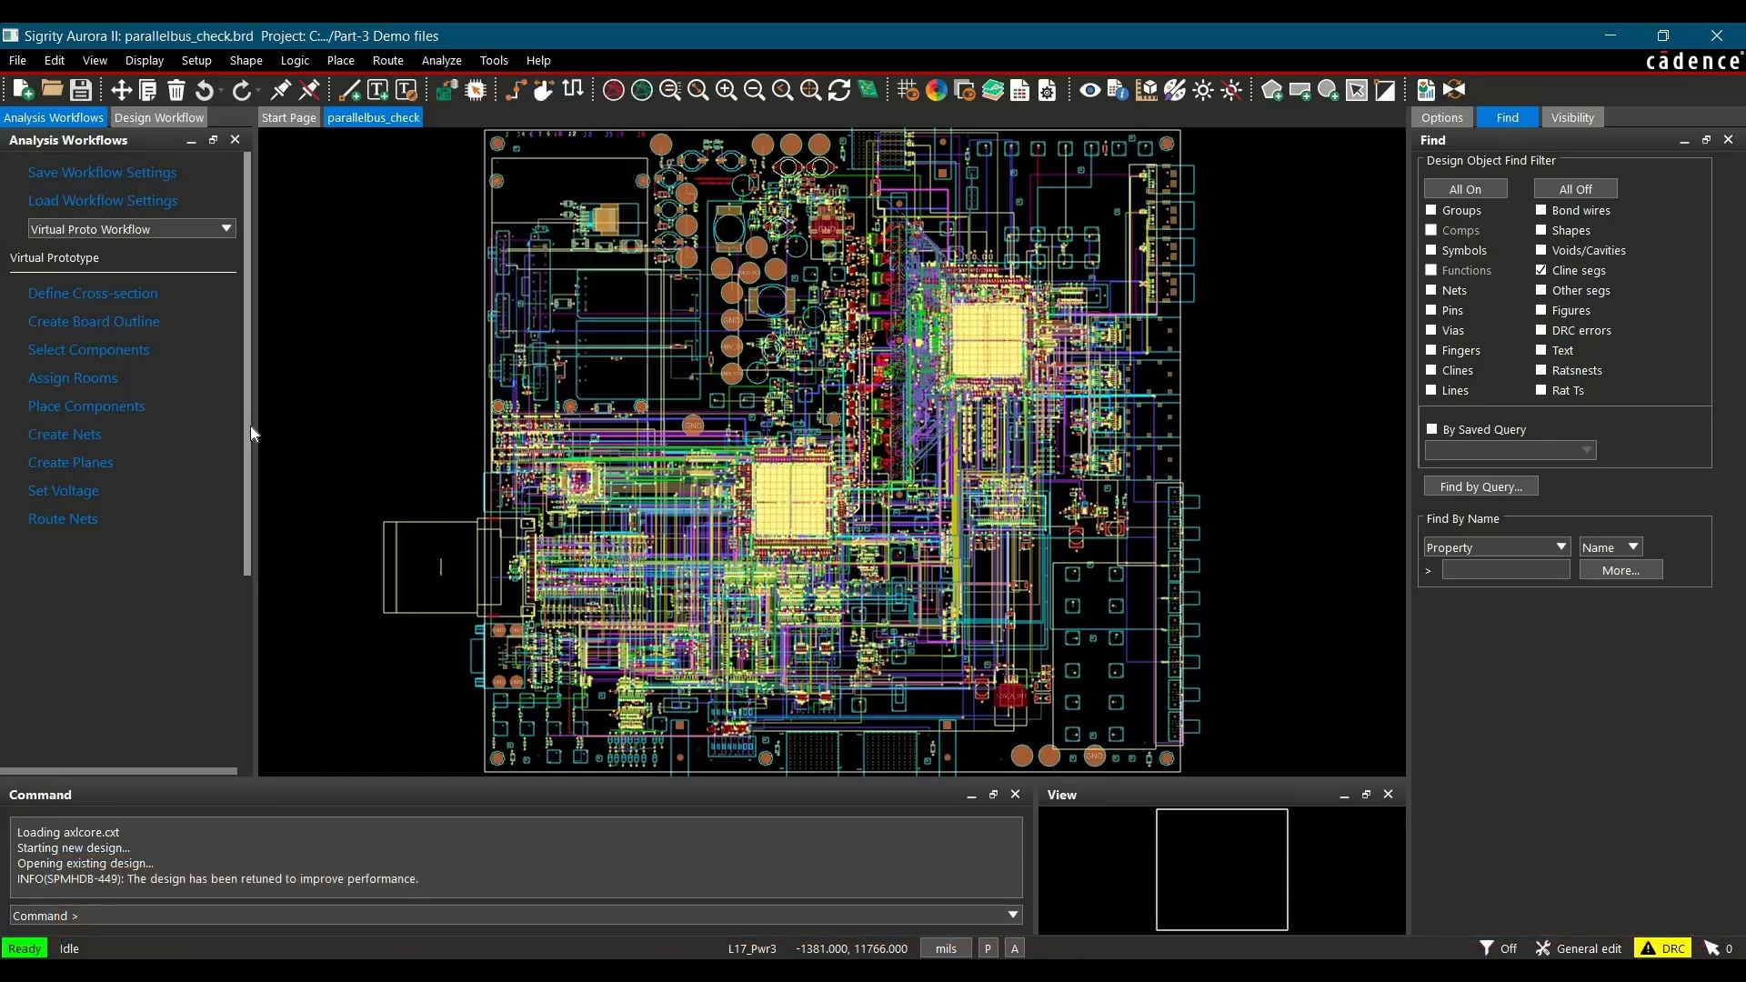
left_click(112, 229)
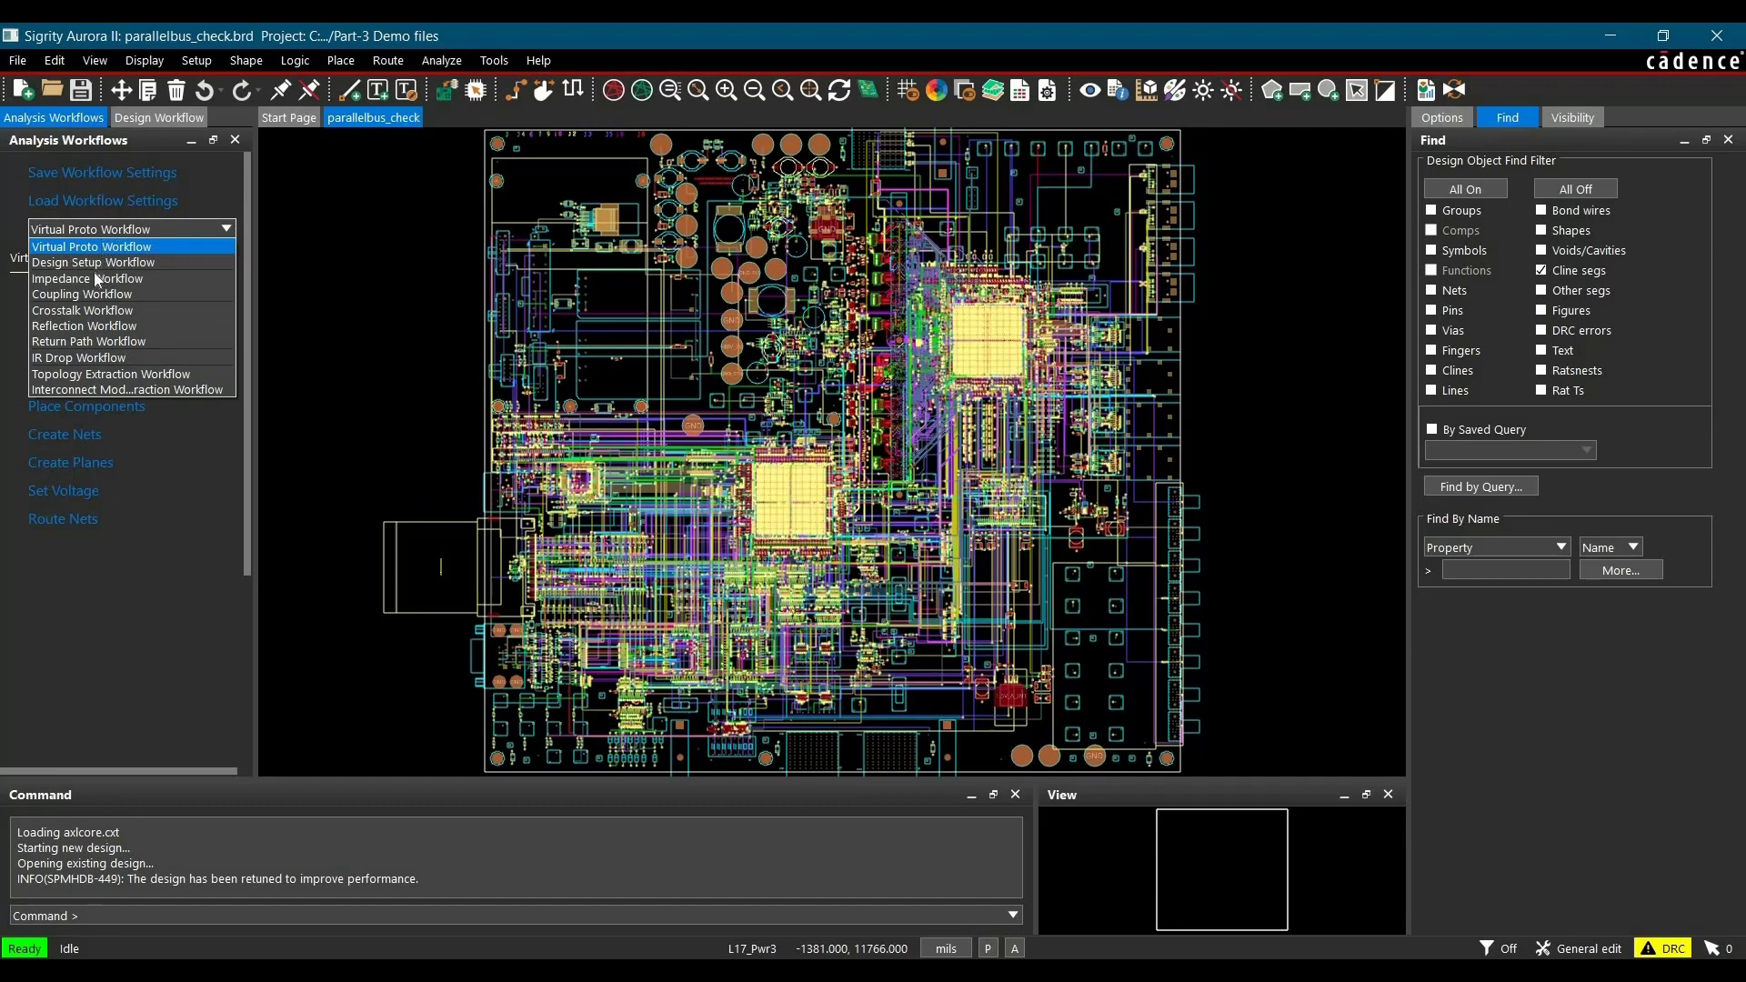
left_click(90, 279)
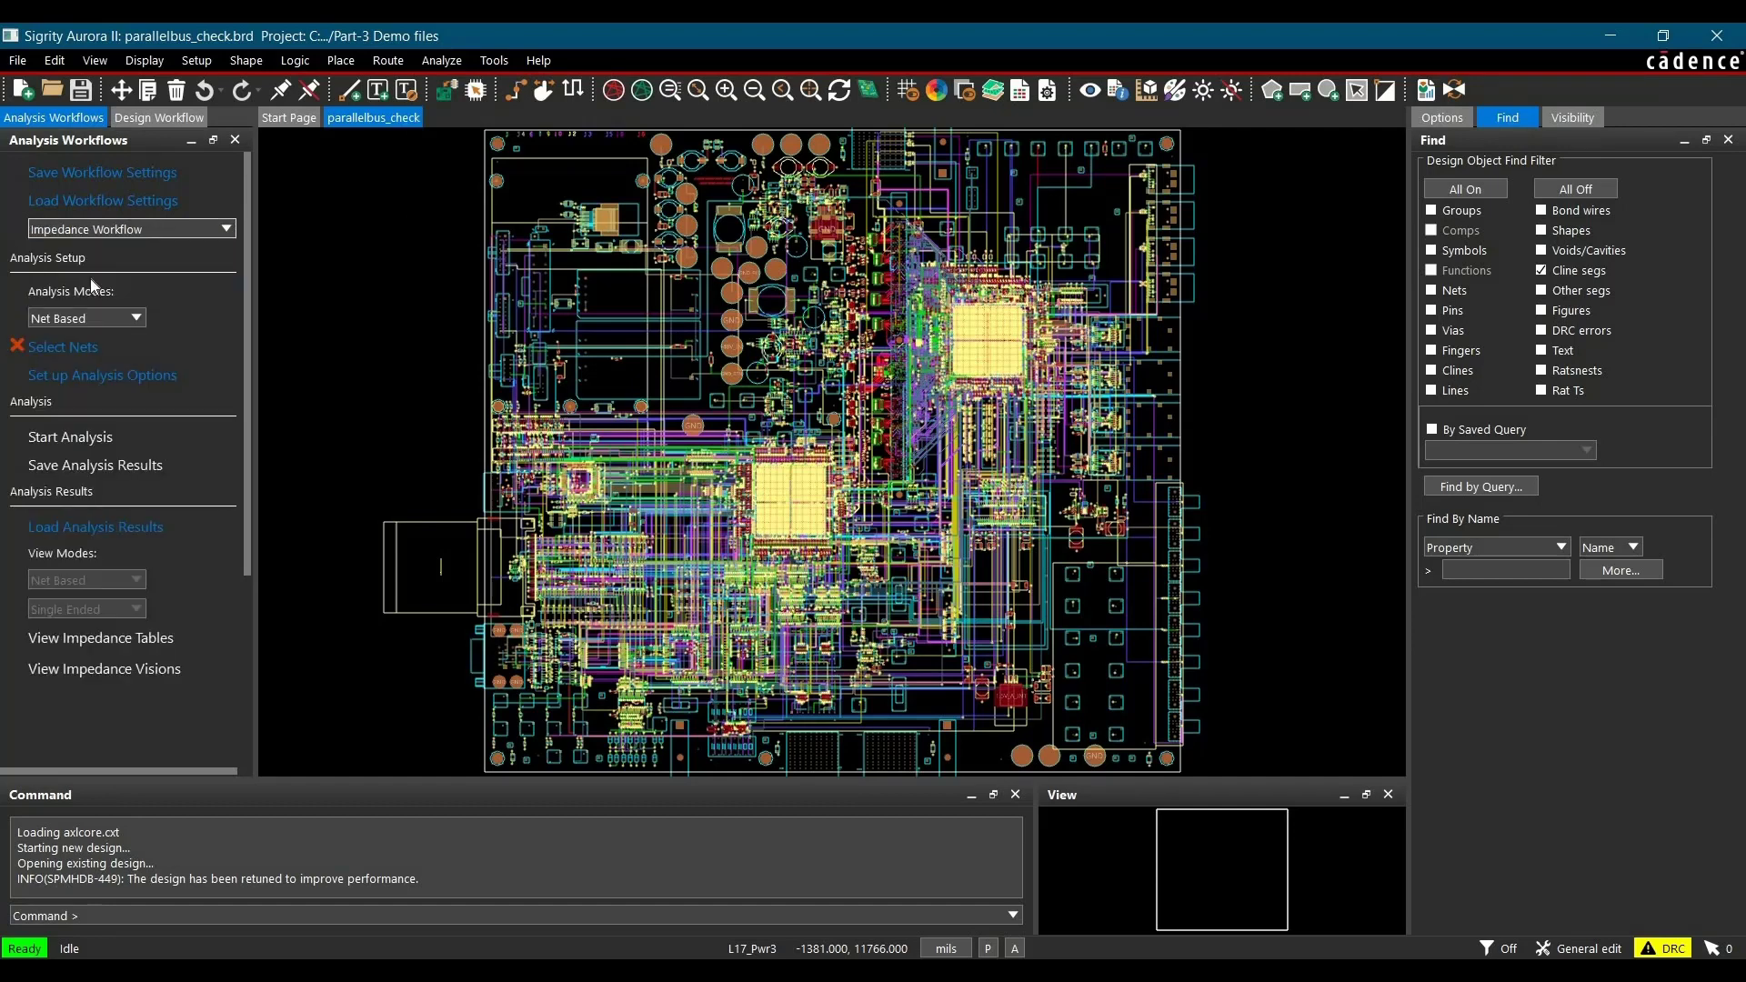
Step: Open Select Nets in Hierarchical view with the Diffpair and Xnet groups collapsed
left_click(72, 351)
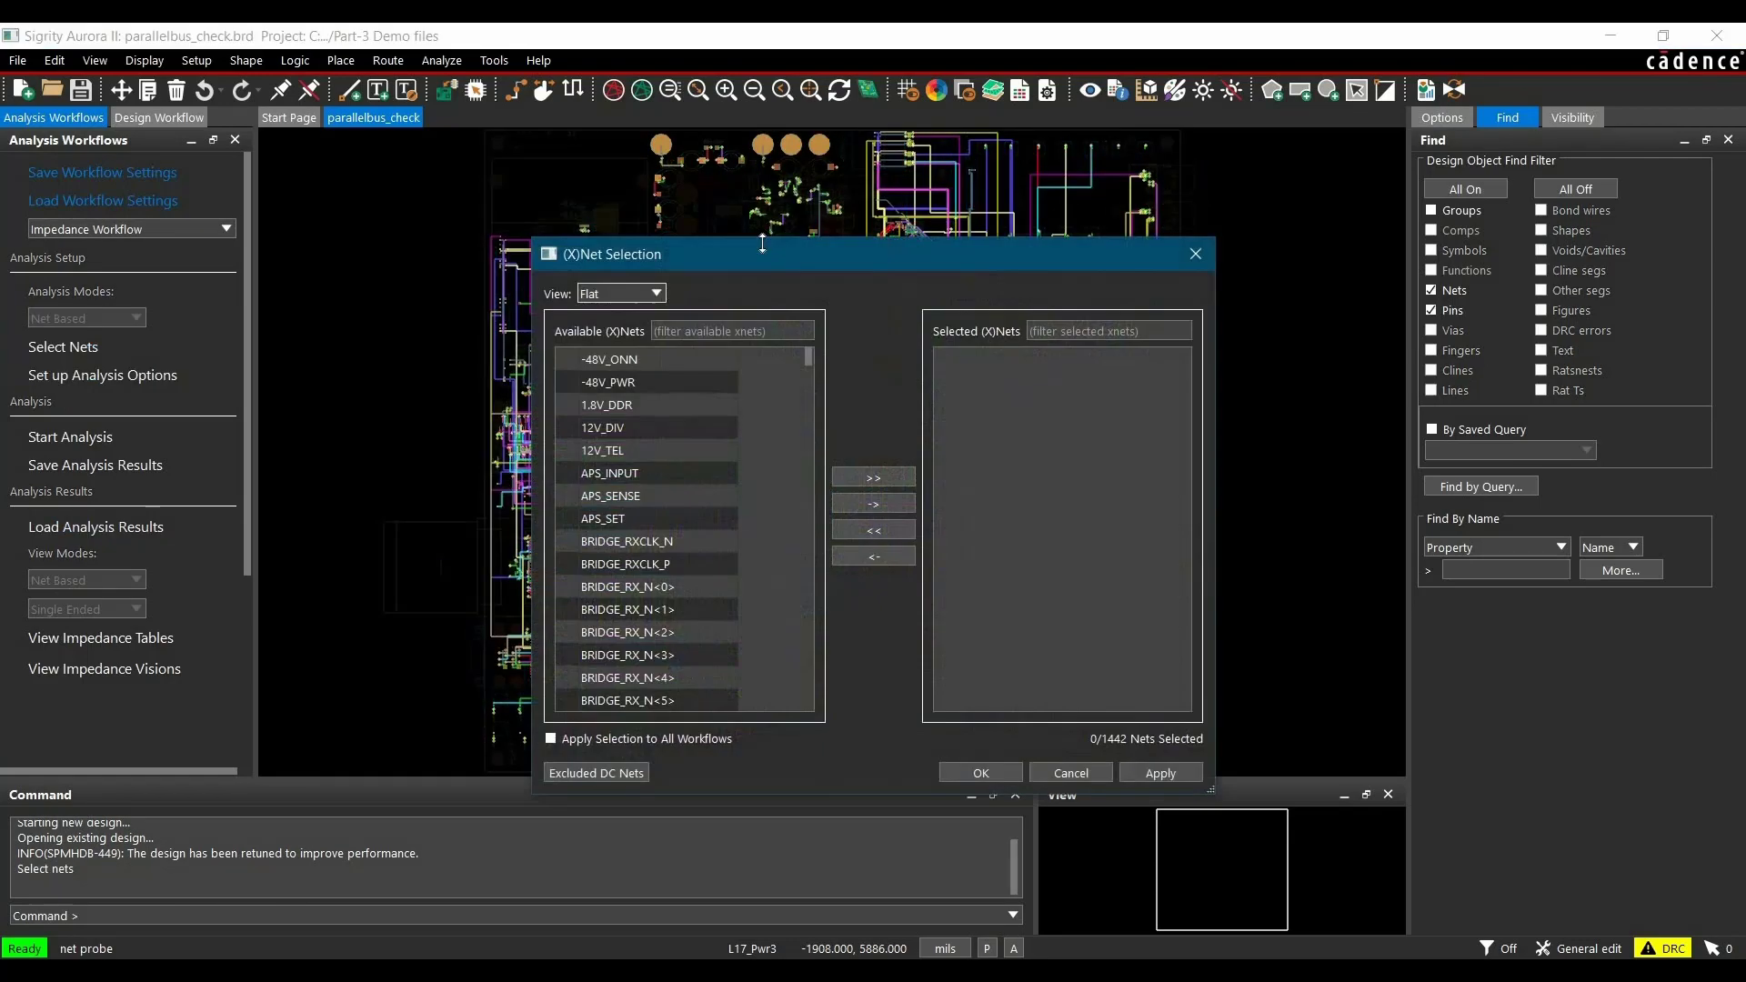
left_click_drag(639, 254, 472, 162)
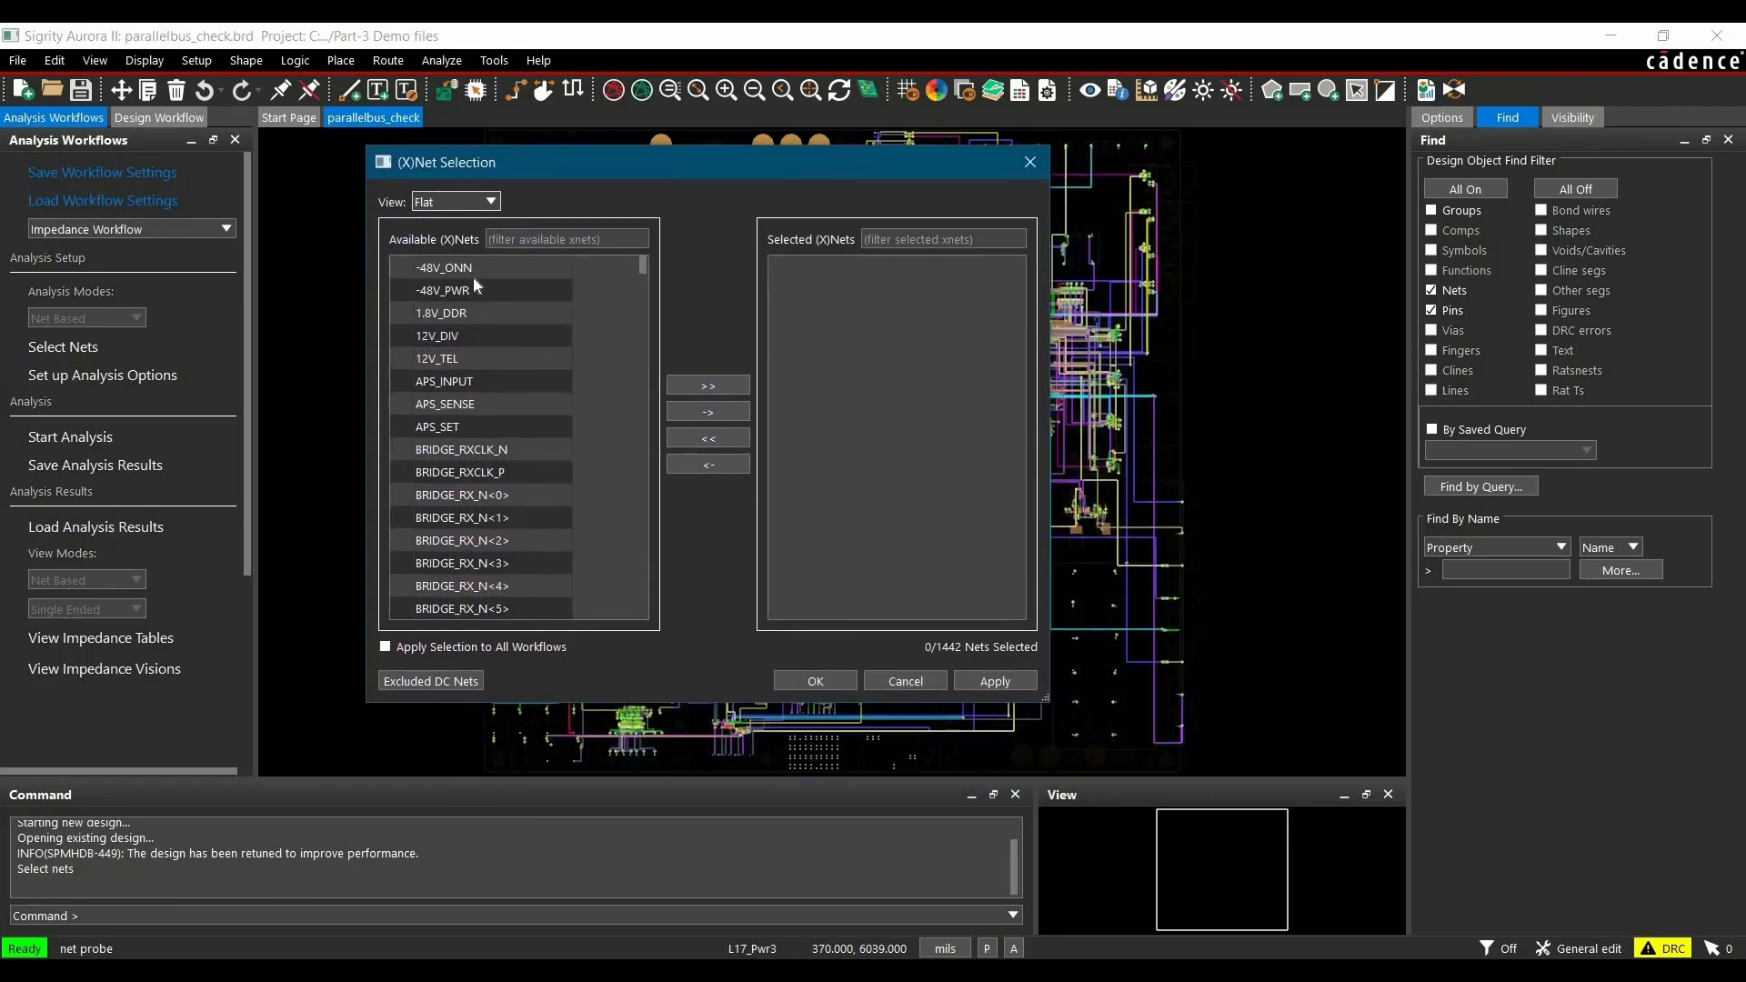
left_click(435, 202)
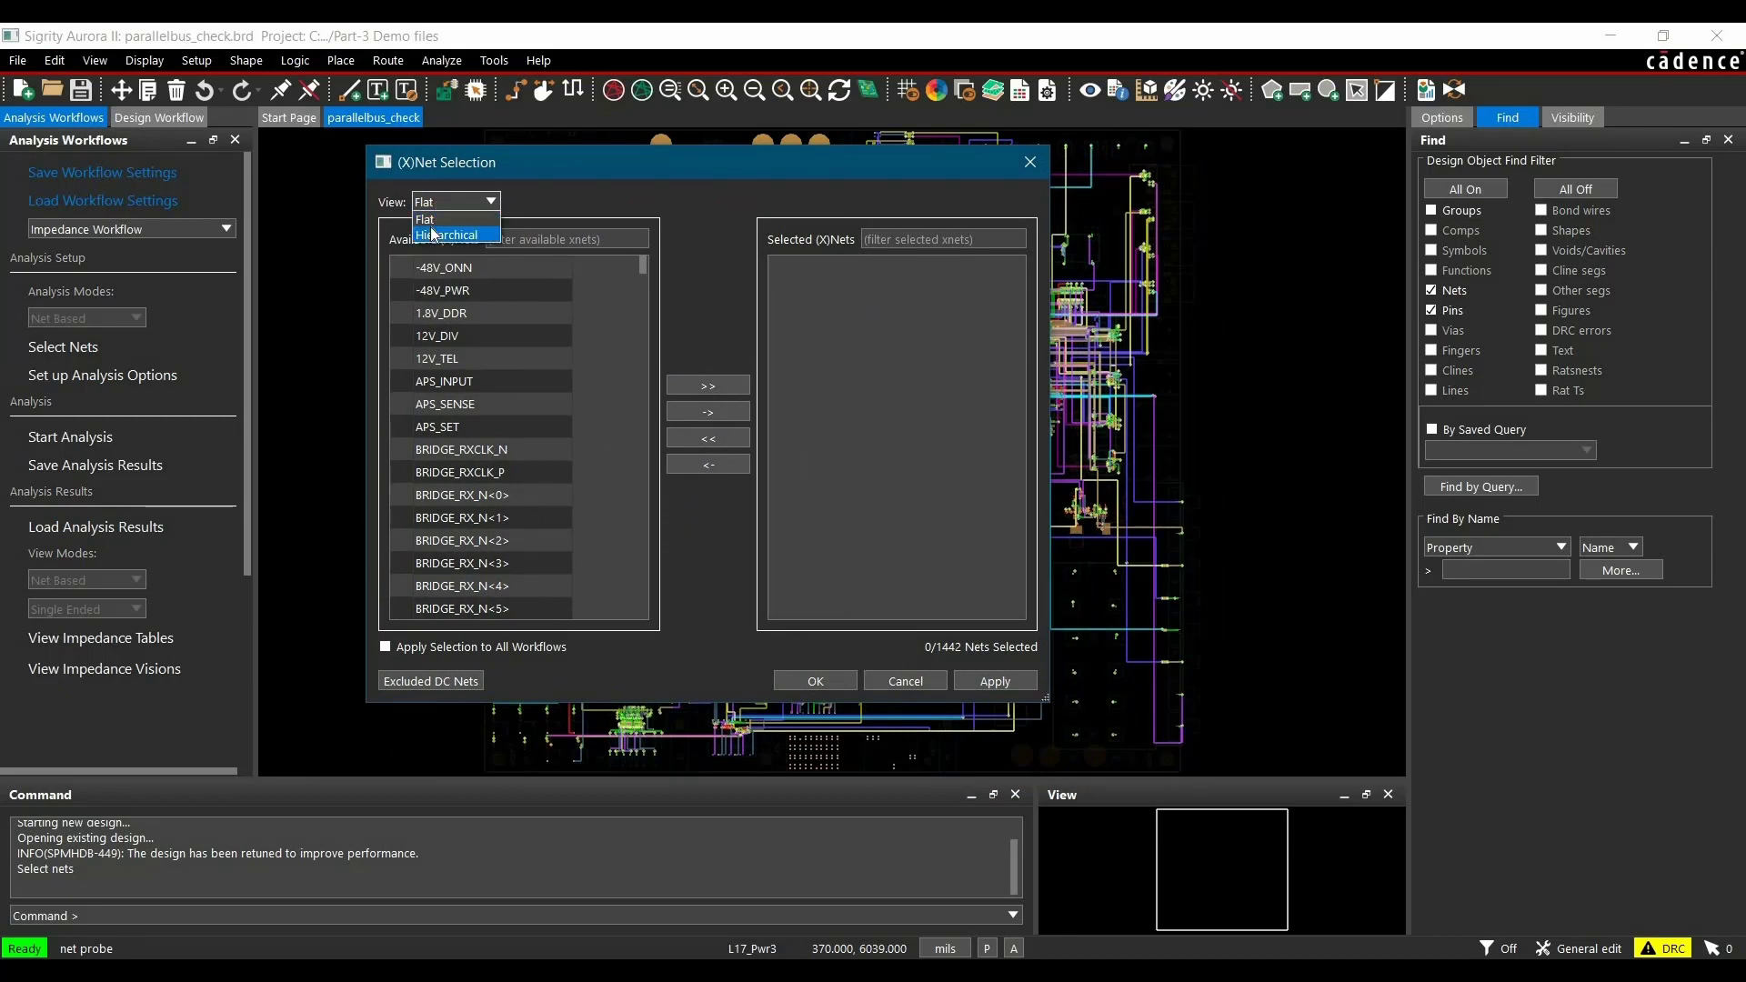
left_click(429, 207)
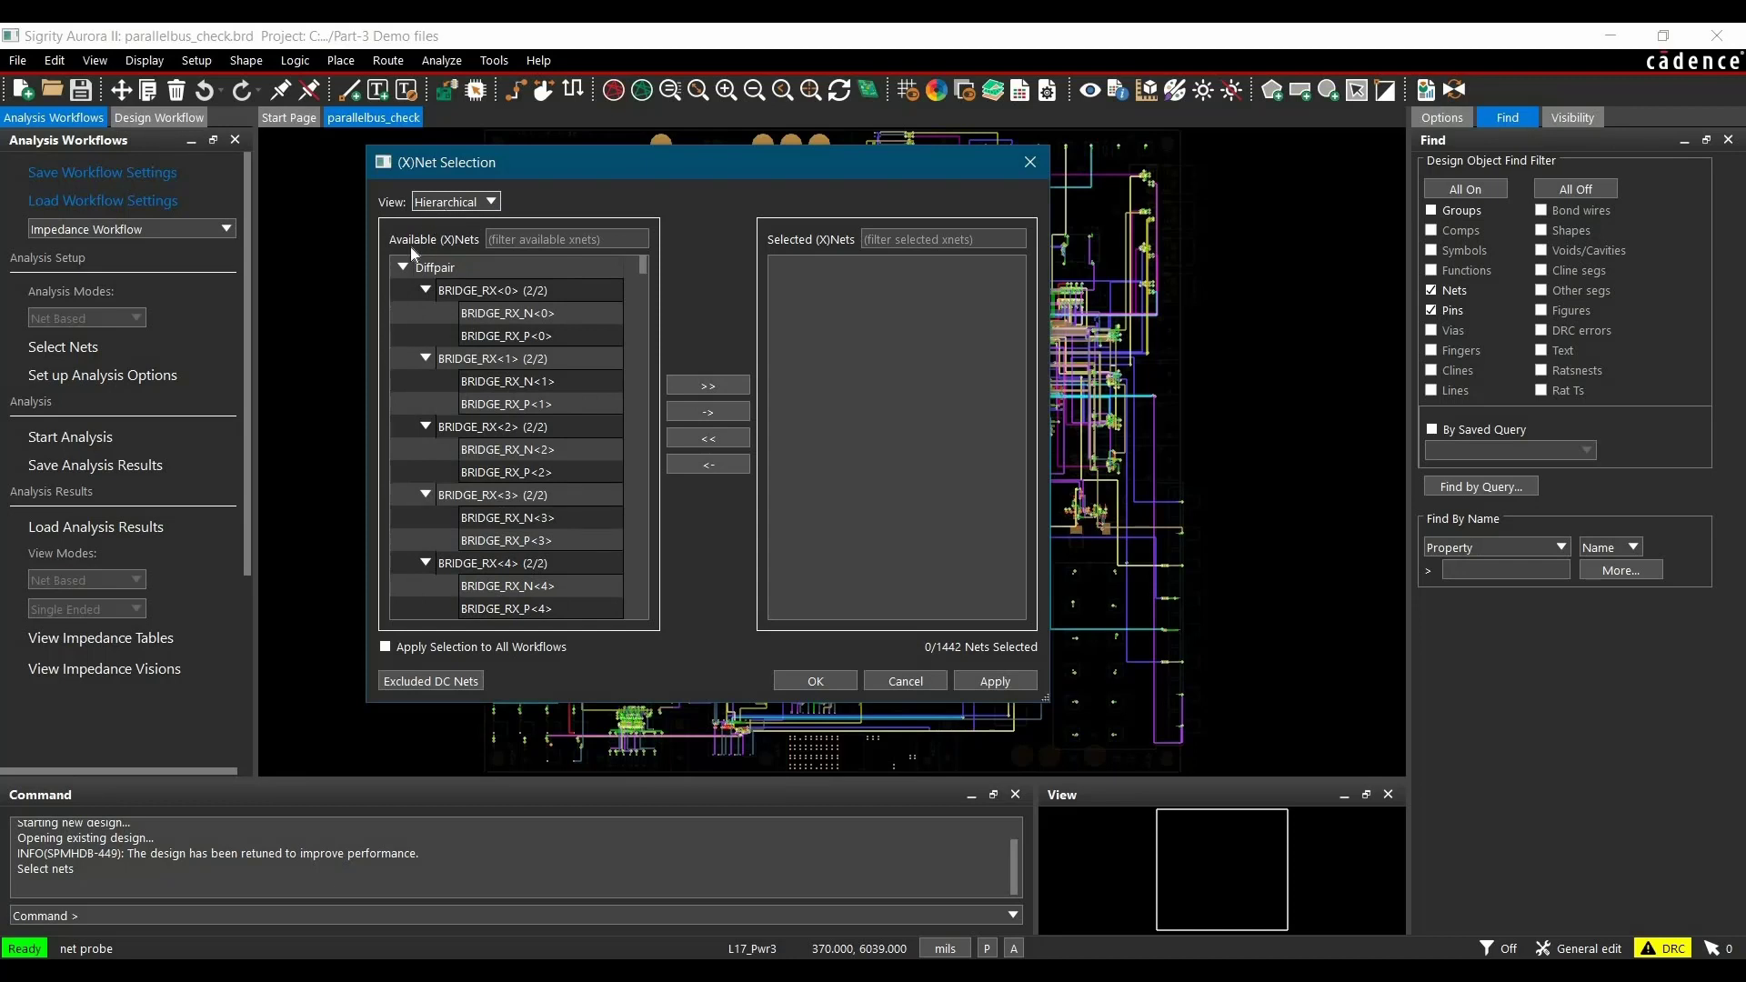
left_click(403, 268)
left_click(403, 290)
Step: Add the PARALLELBUS_DATA bus group's 64 nets to the selection and apply it
scroll(511, 451, "down", 7)
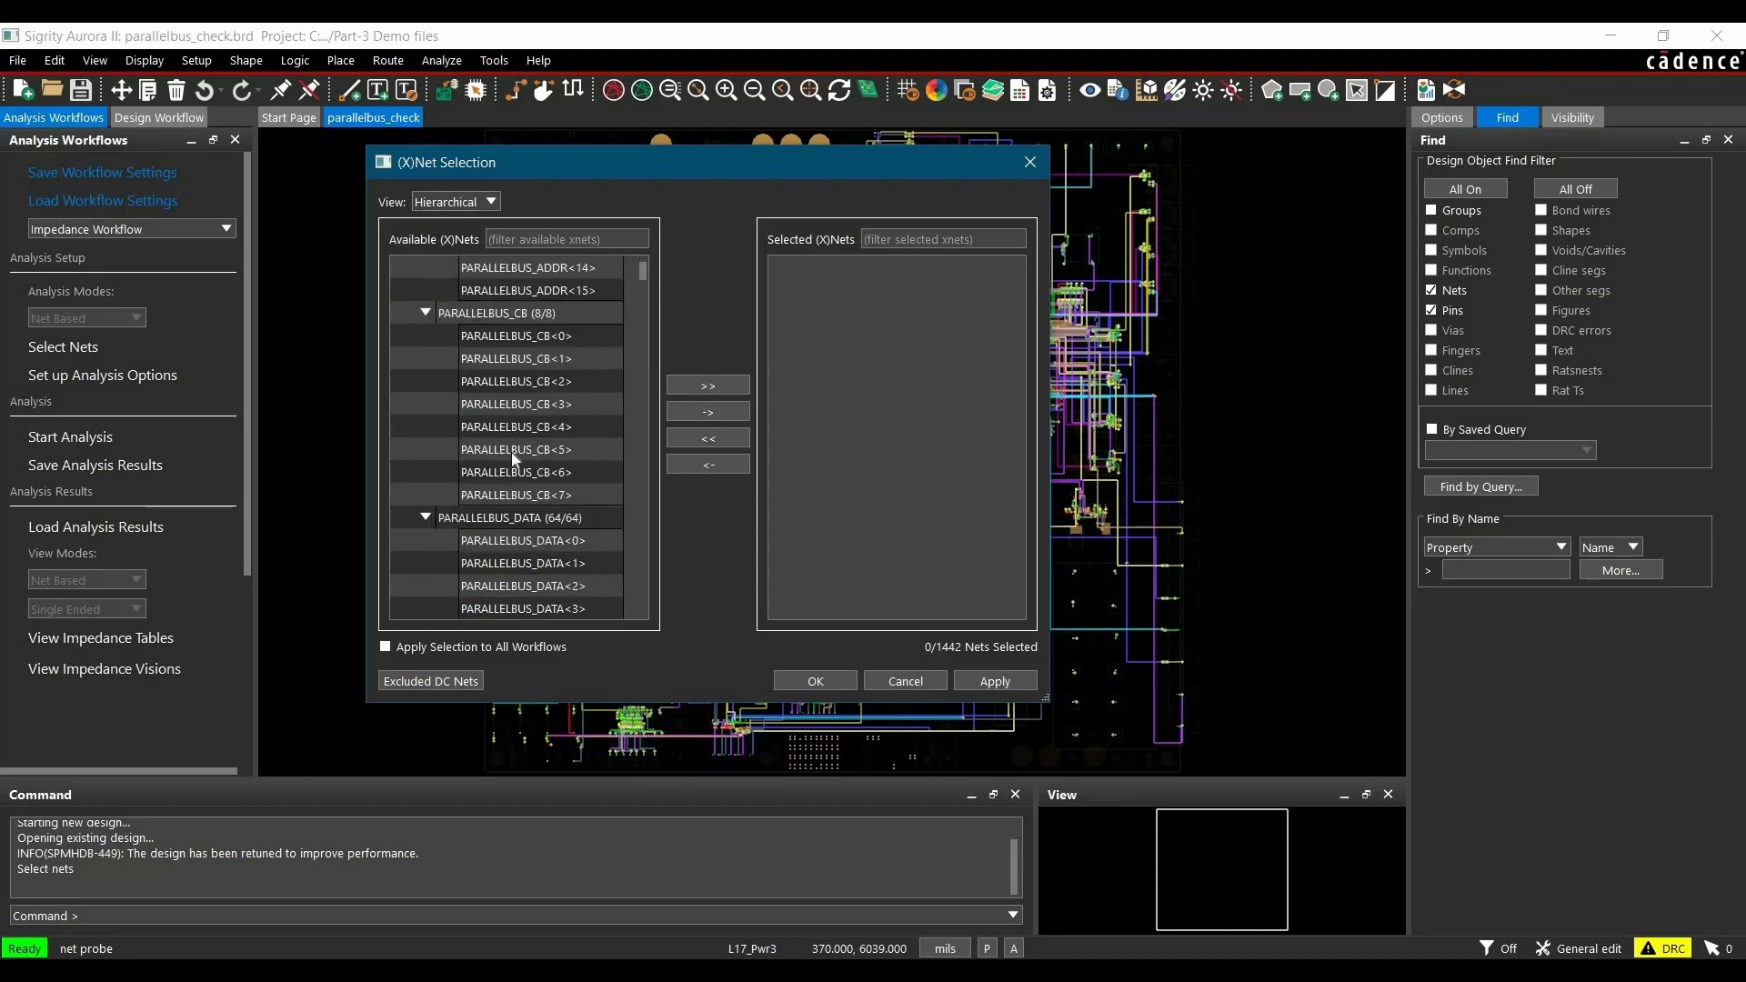
left_click(498, 452)
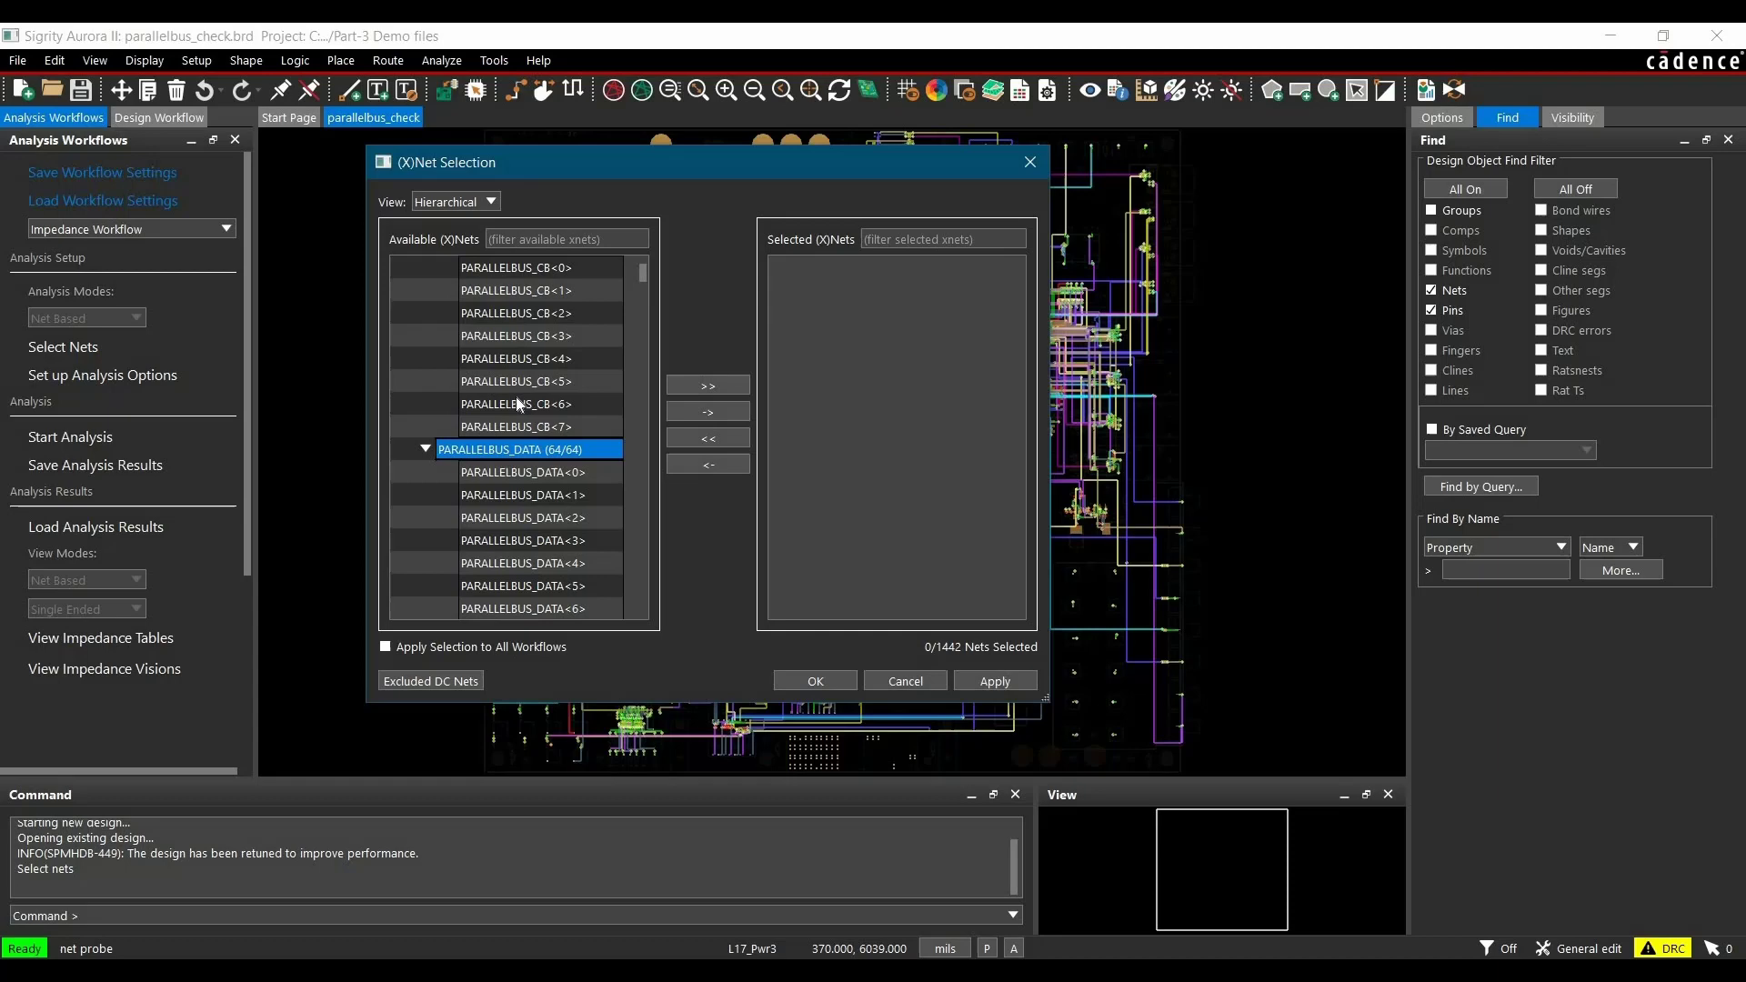
scroll(515, 396, "down", 2)
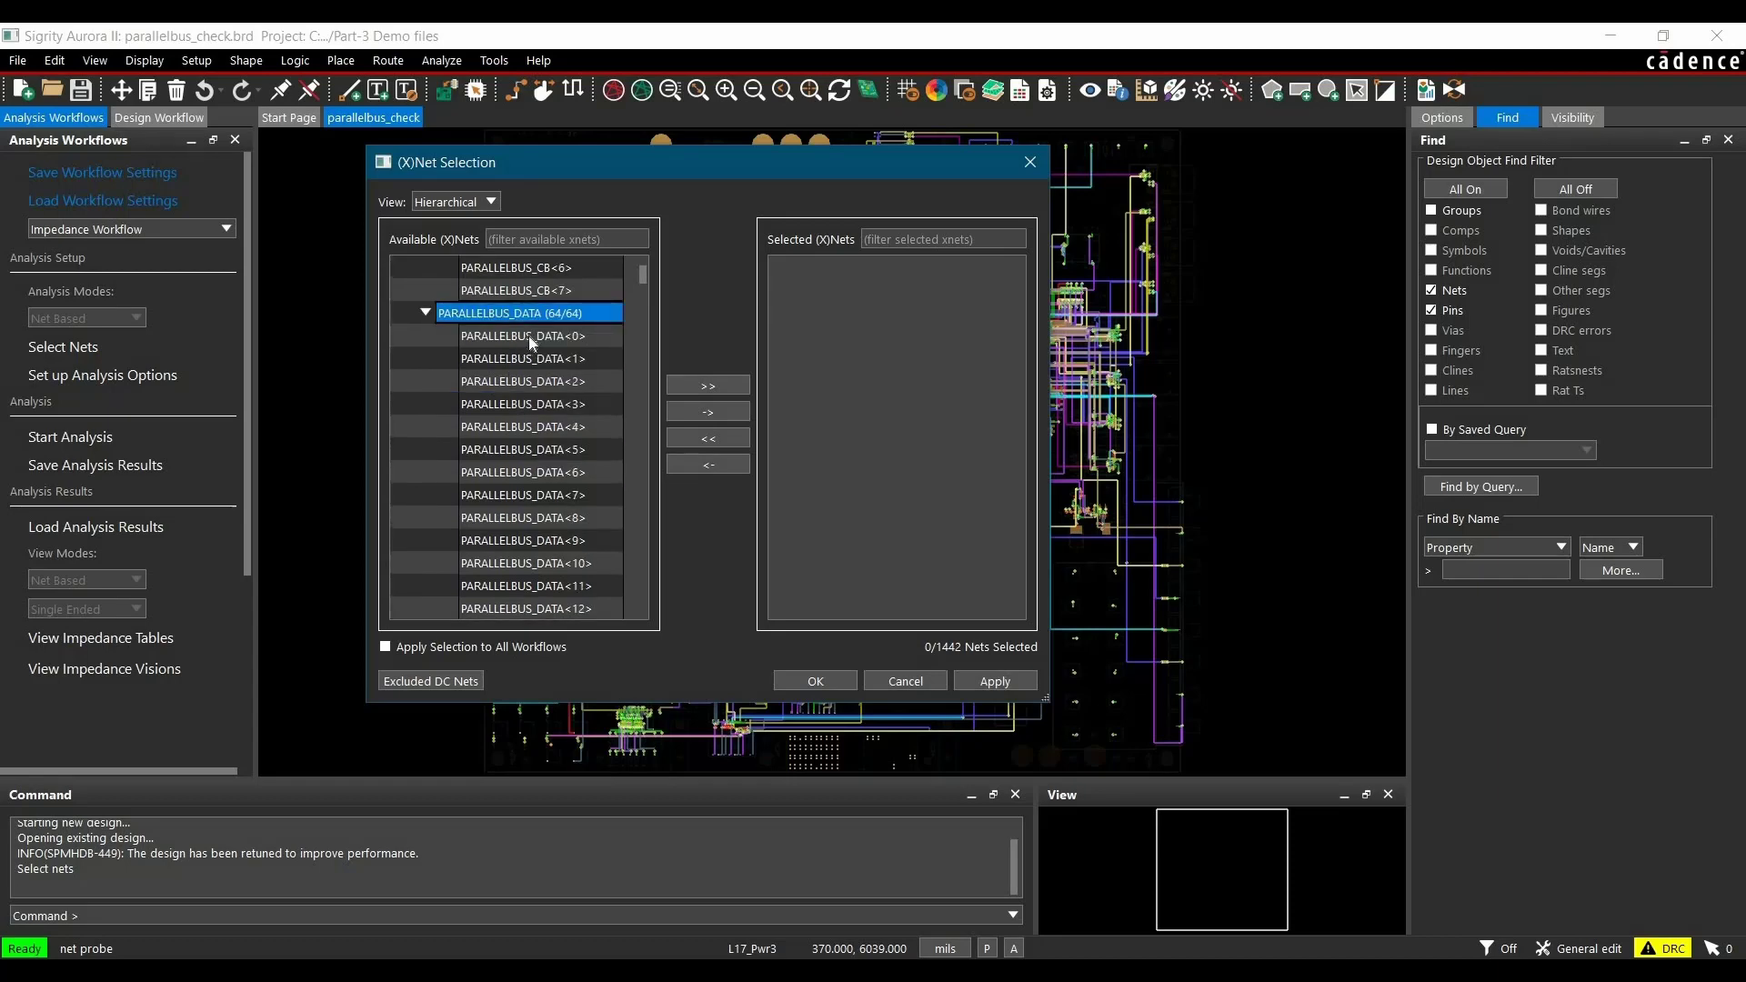
left_click(697, 415)
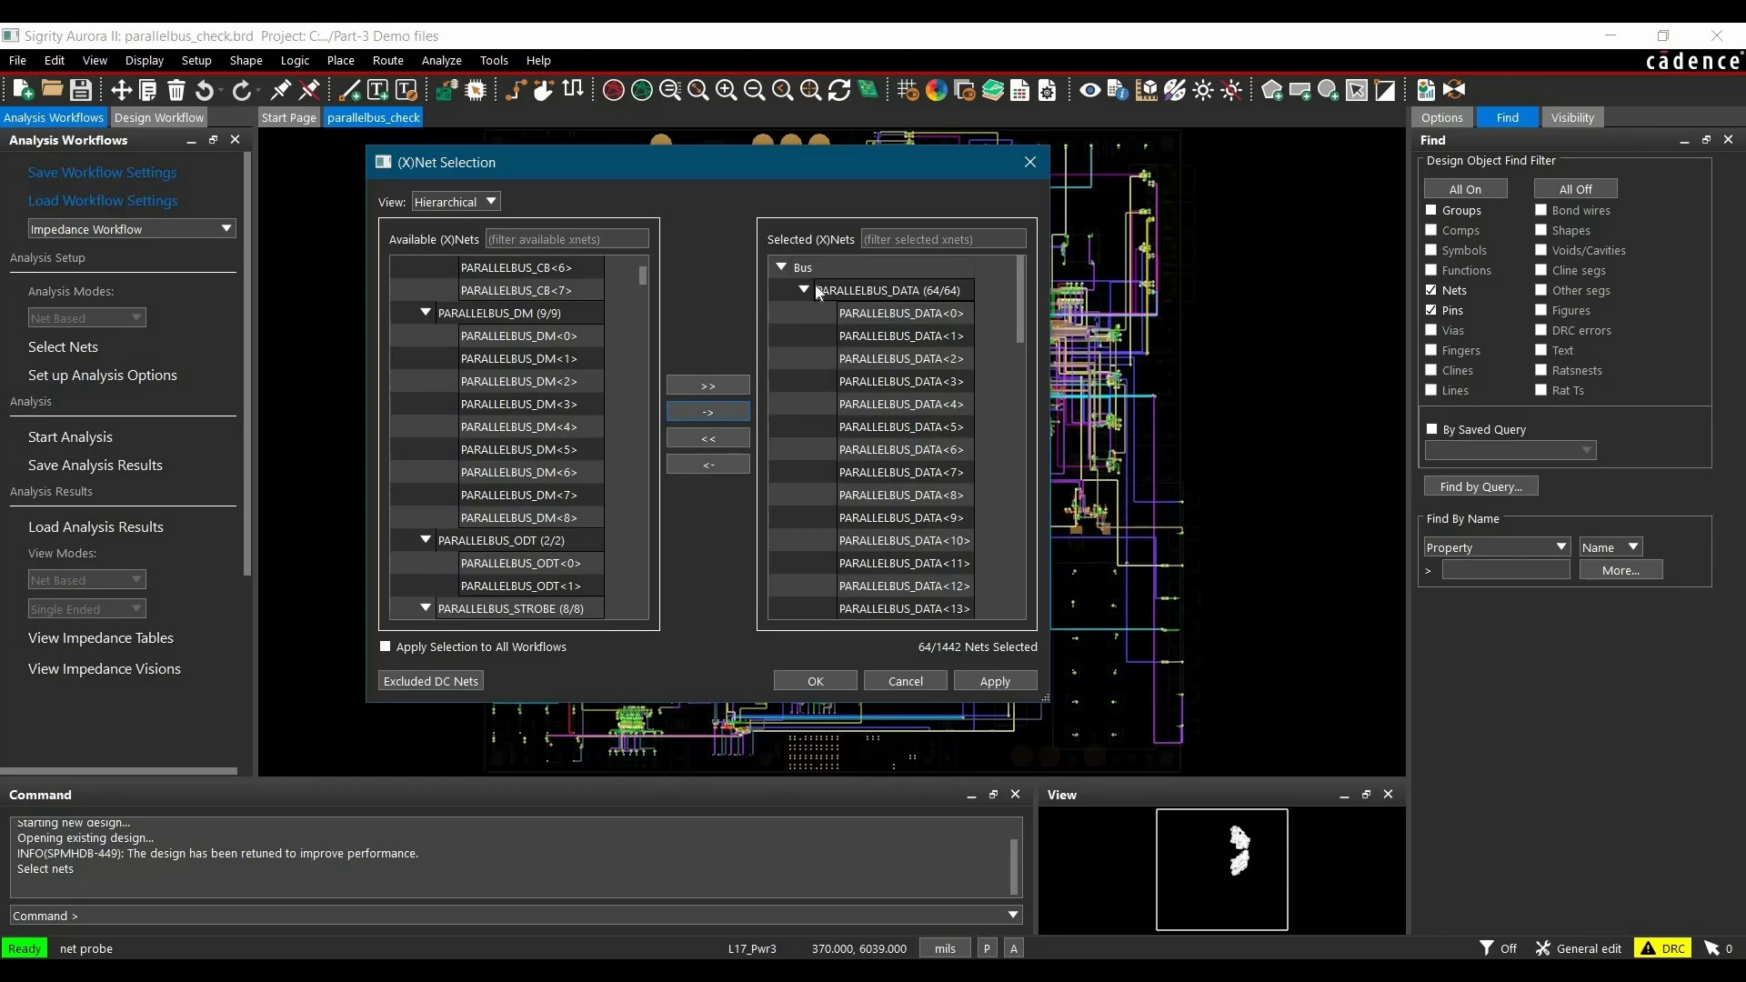
left_click(816, 681)
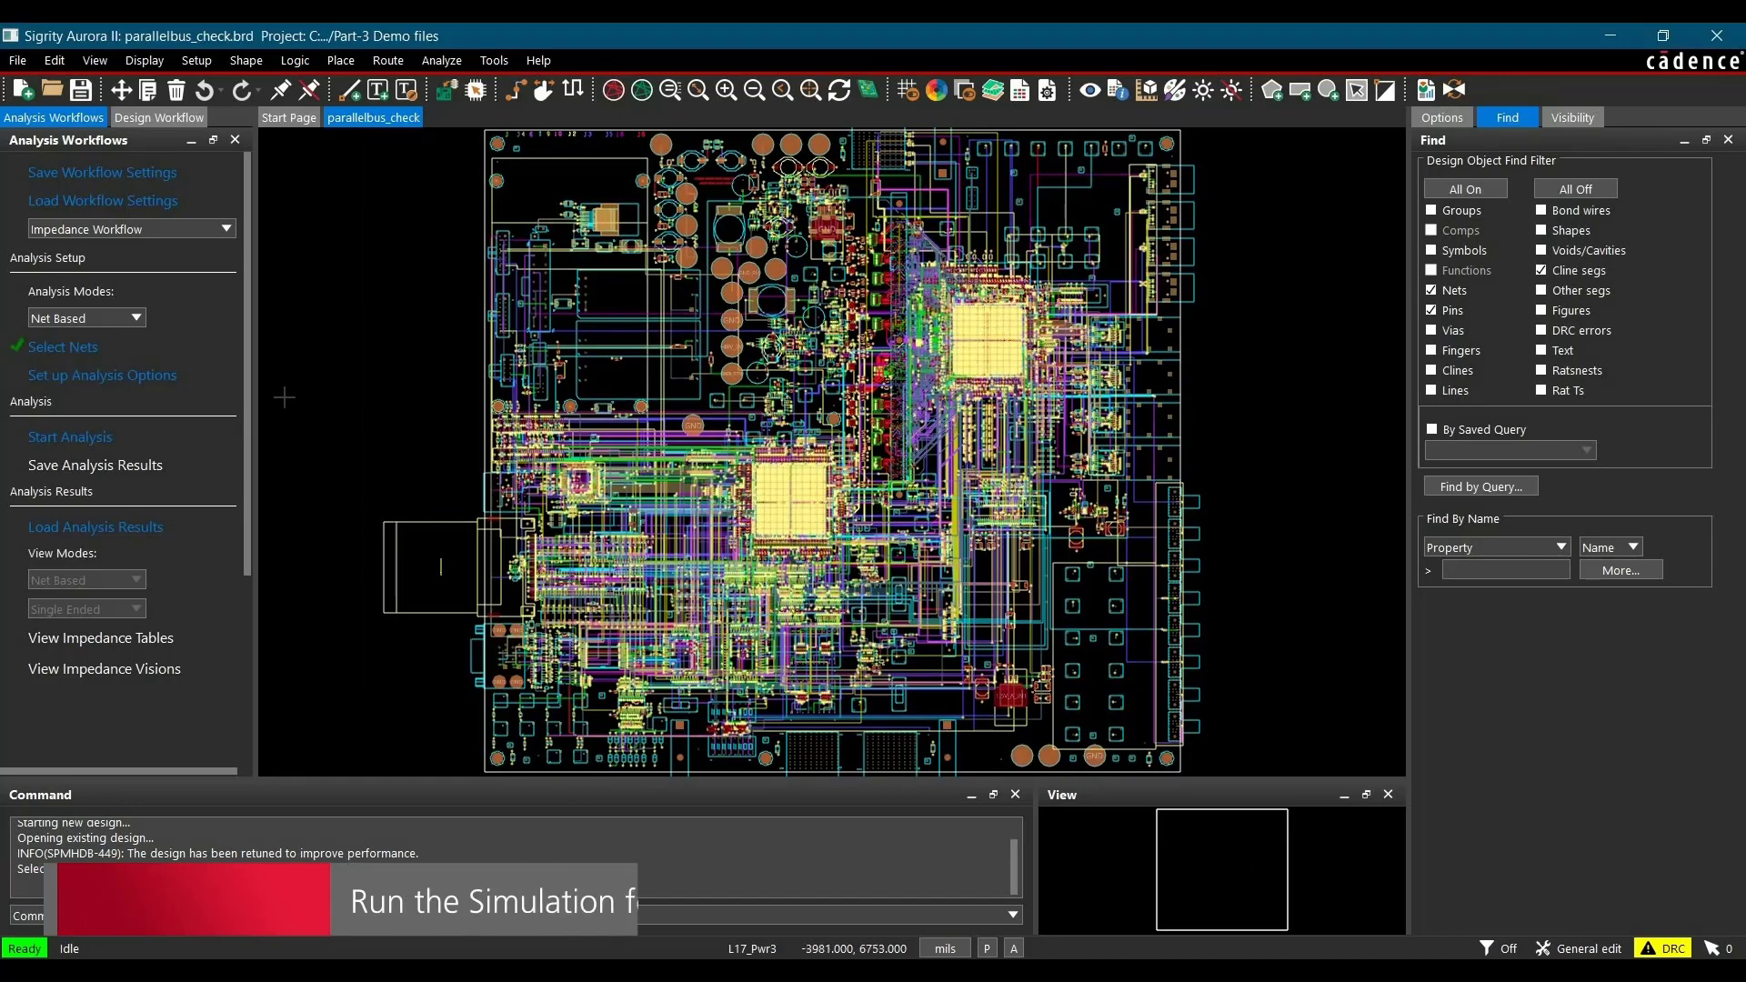
Step: Run the impedance analysis on the 64 PARALLELBUS_DATA nets
left_click(65, 440)
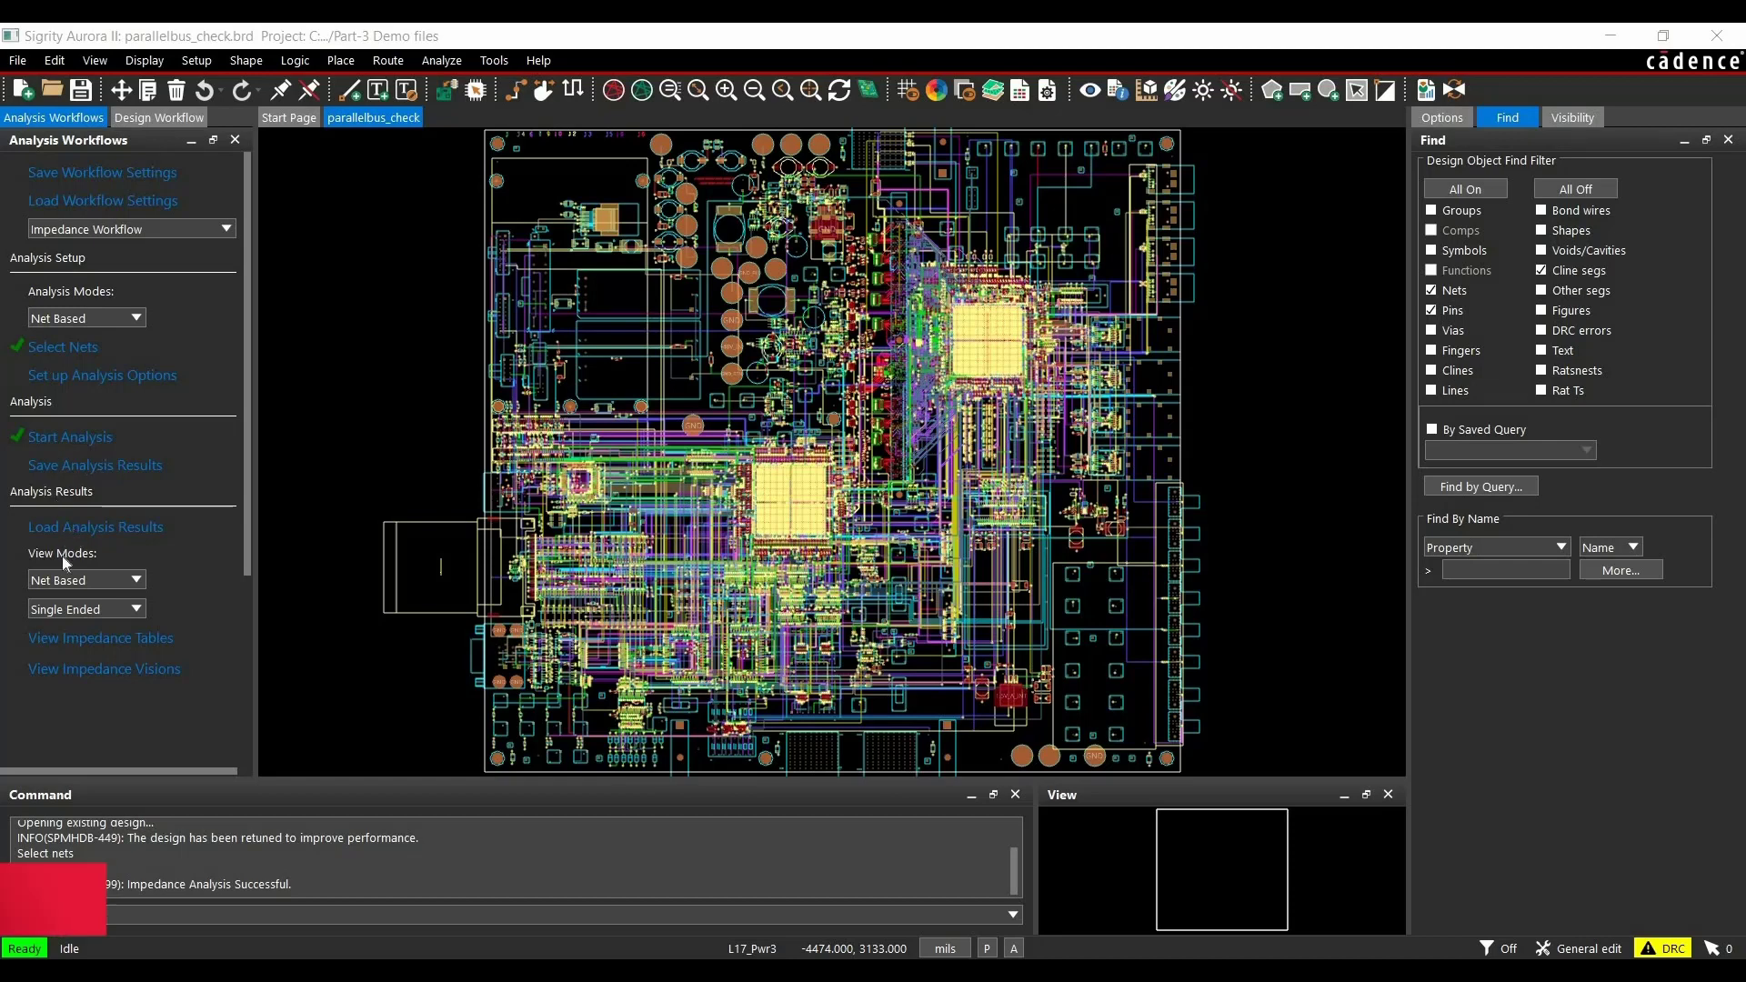
Step: Open the impedance Summary Table and sort by Max, placing PARALLELBUS_DATA<15> (77.30) first
left_click(60, 641)
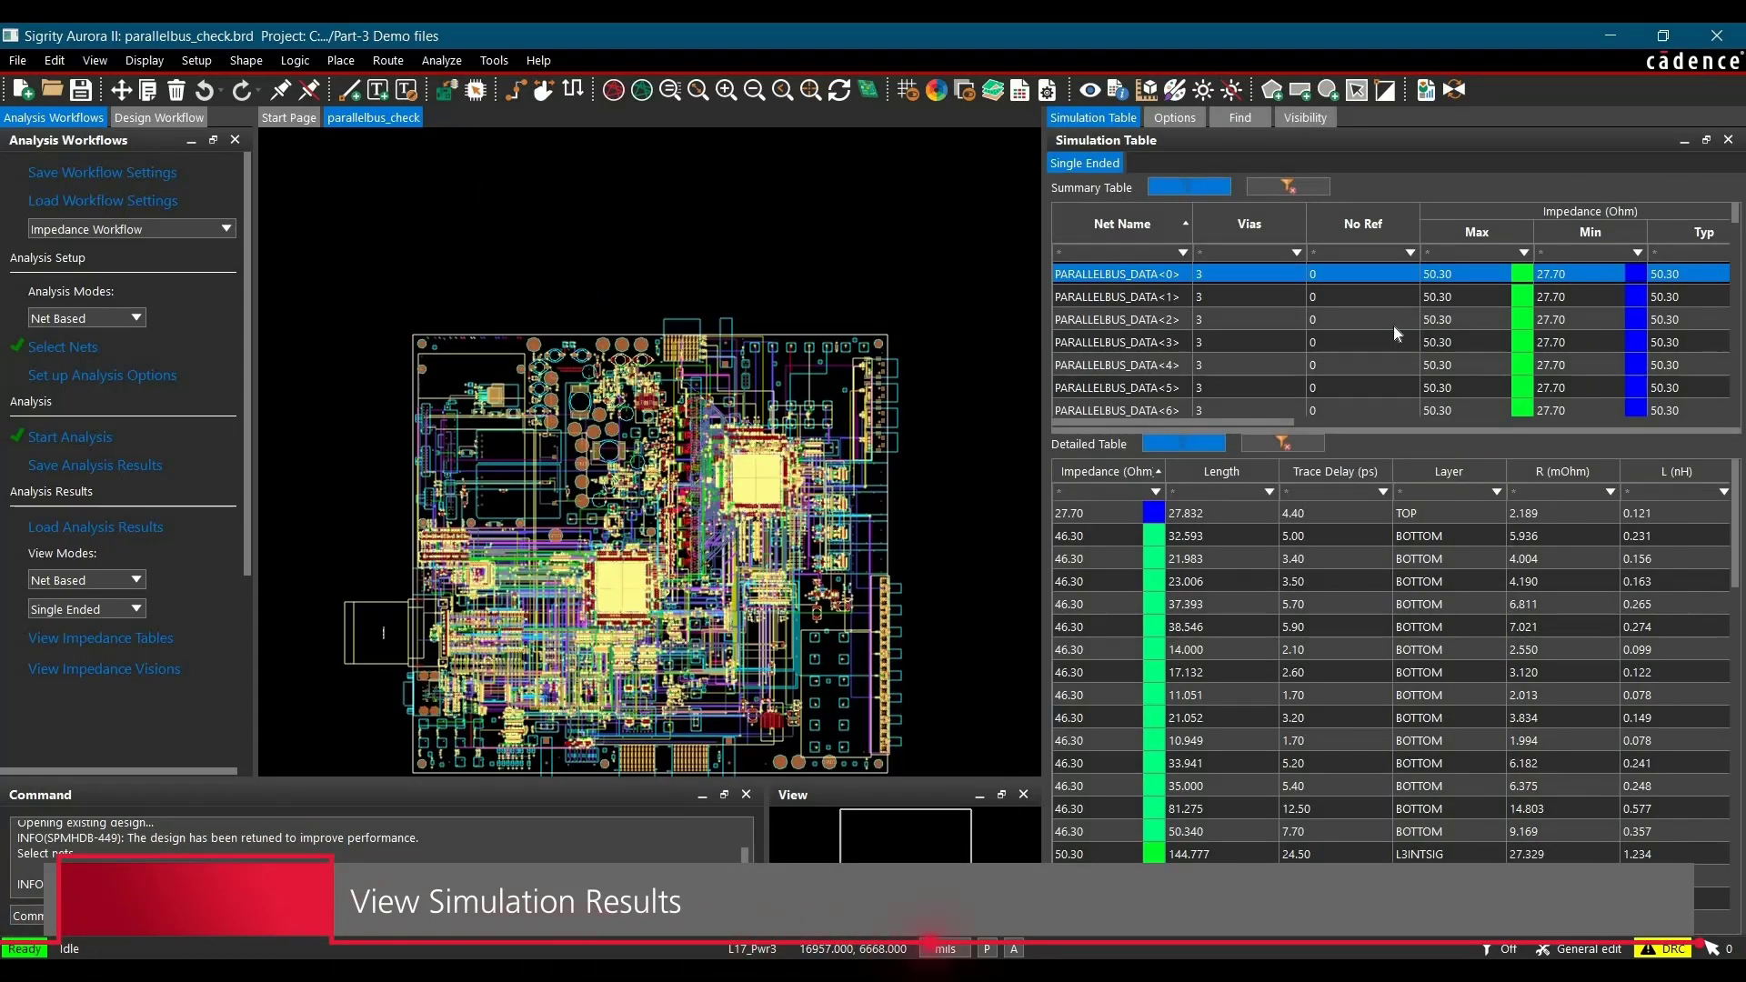
left_click(1453, 233)
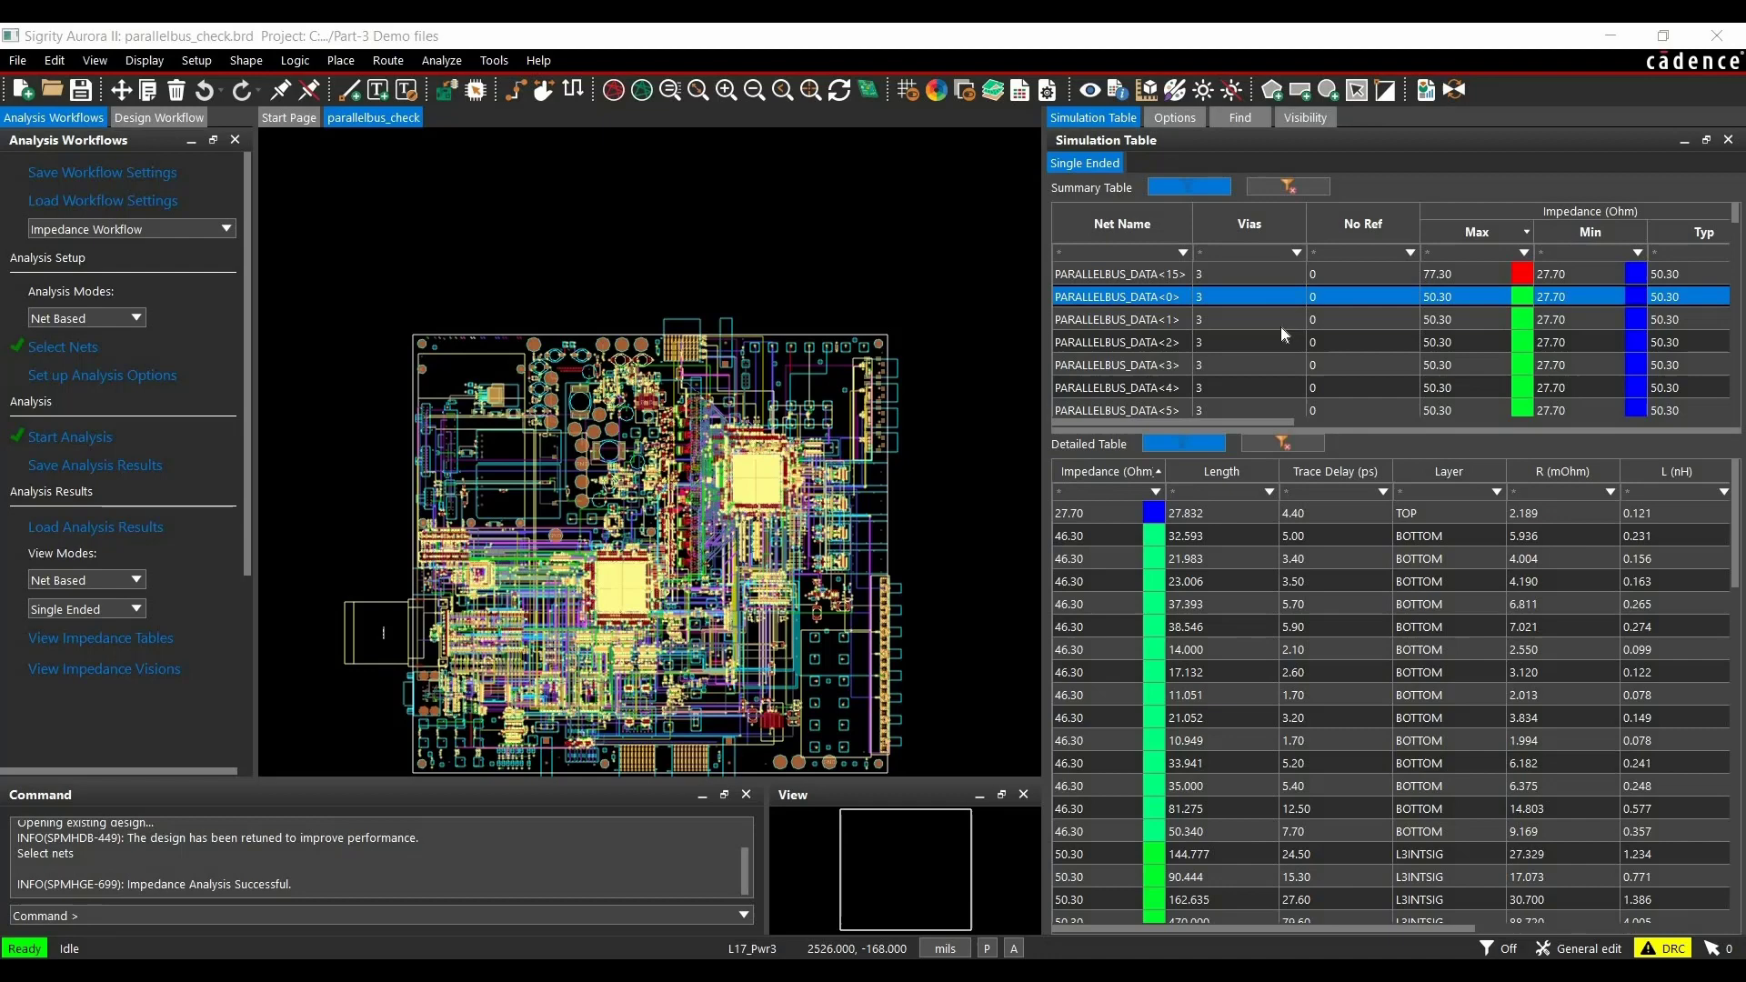
Step: Sort PARALLELBUS_DATA<15>'s segments by impedance descending and cross-probe the 77.30-ohm L6INTSIG segment
left_click(1121, 275)
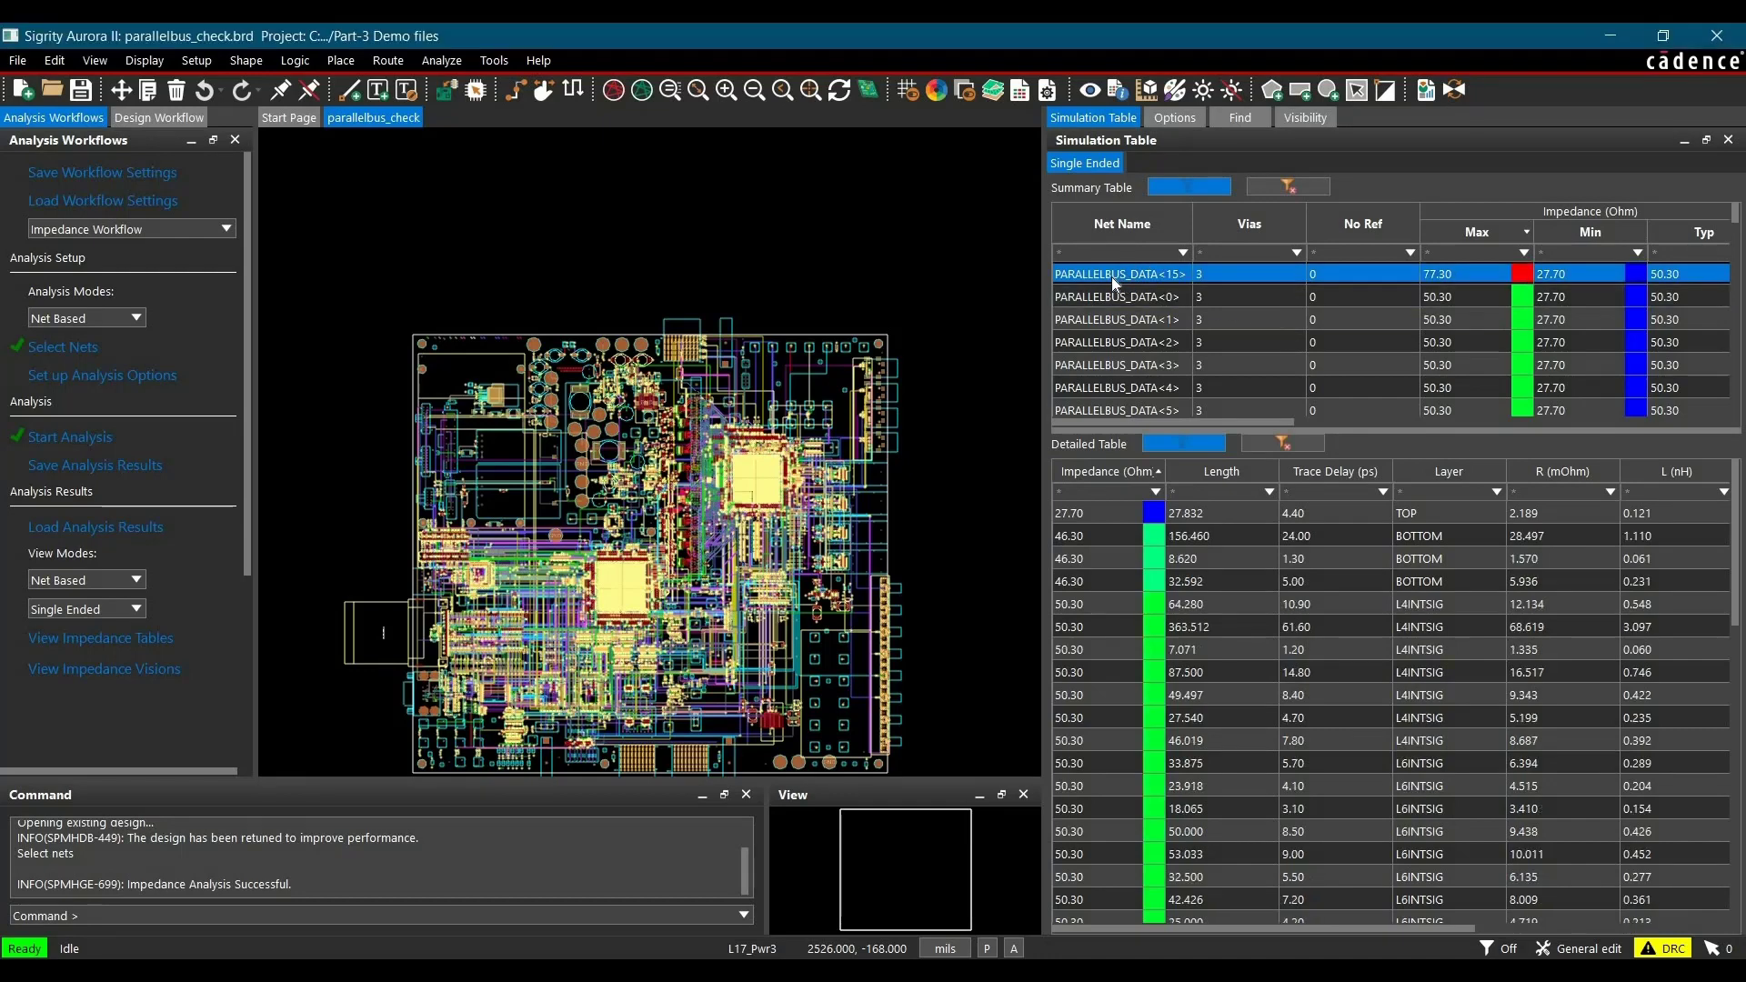
left_click(1088, 473)
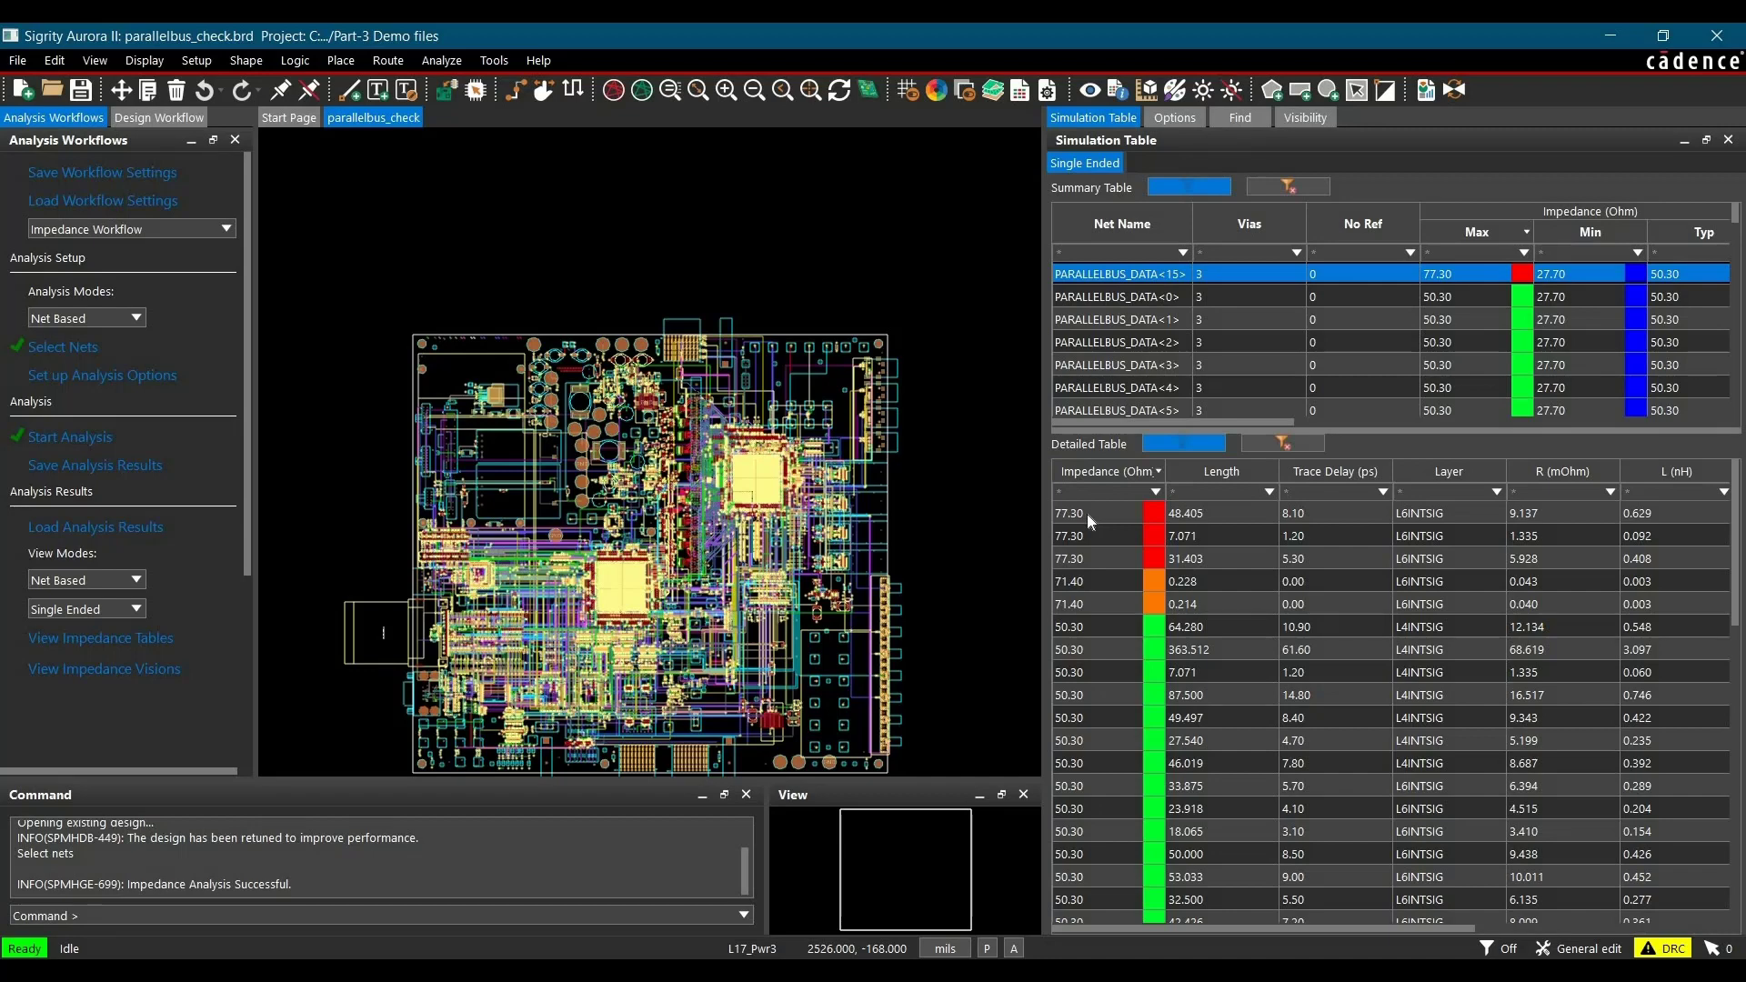
left_click(1087, 515)
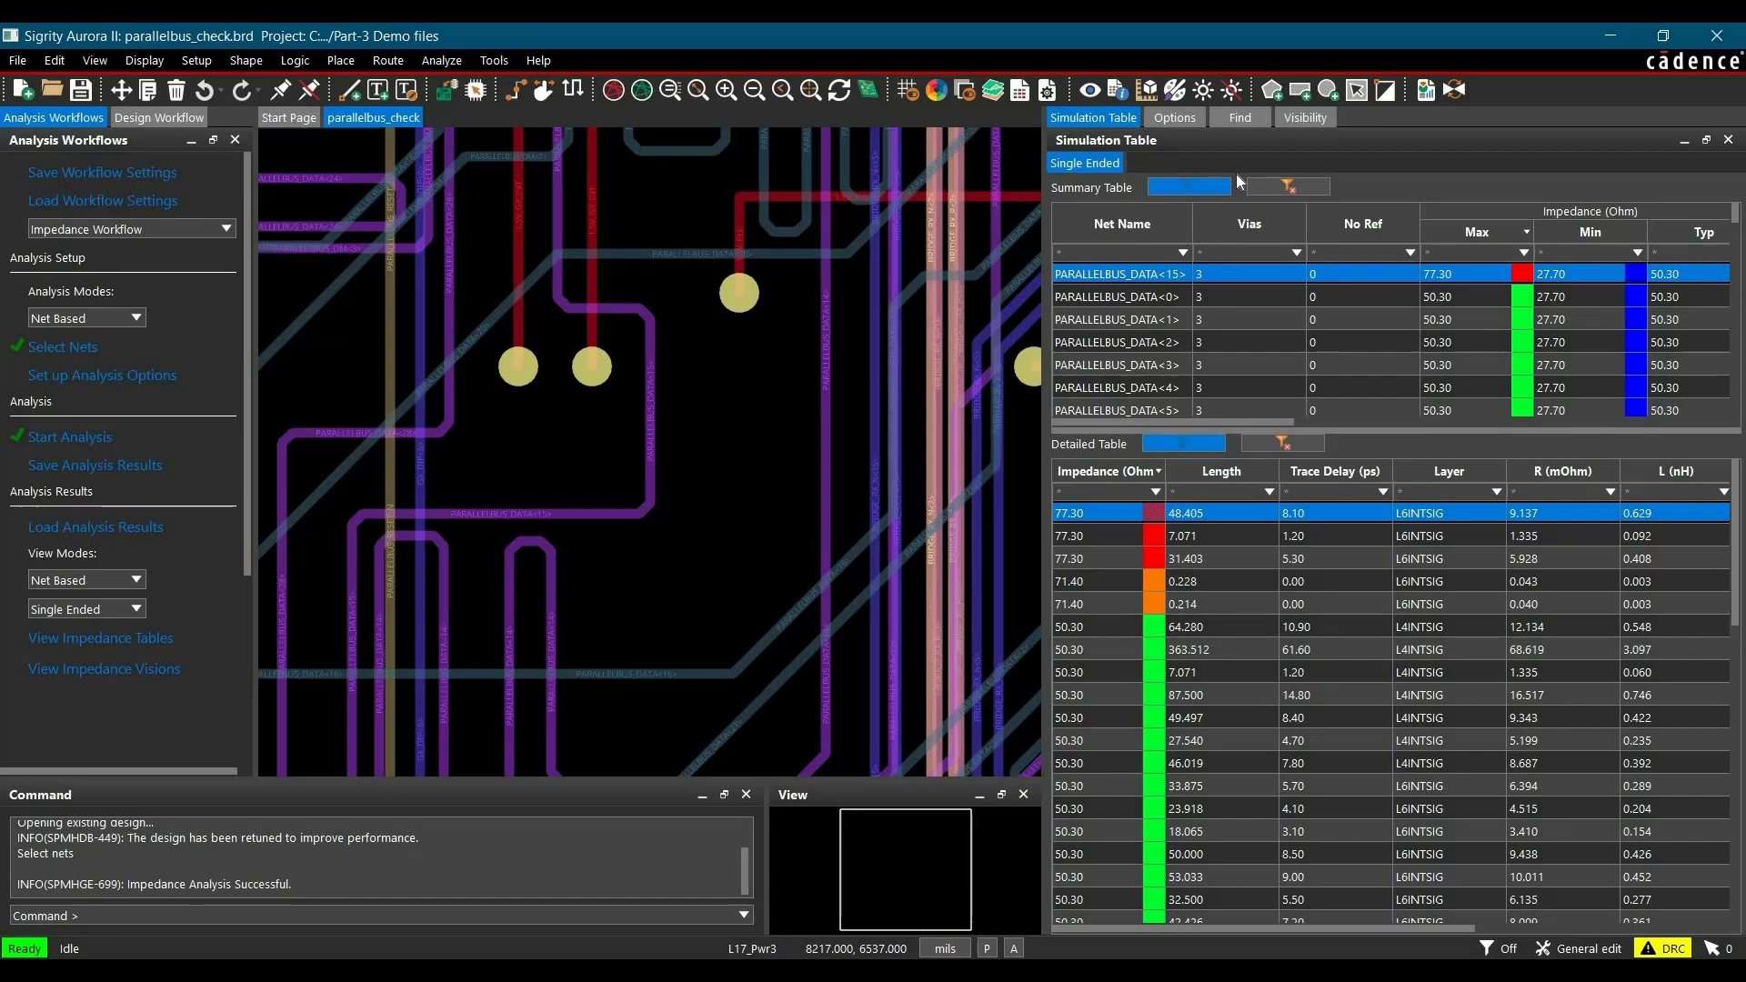
Step: Enable the L5_Pwr1 plane layer etch in the Visibility tab
left_click(1316, 121)
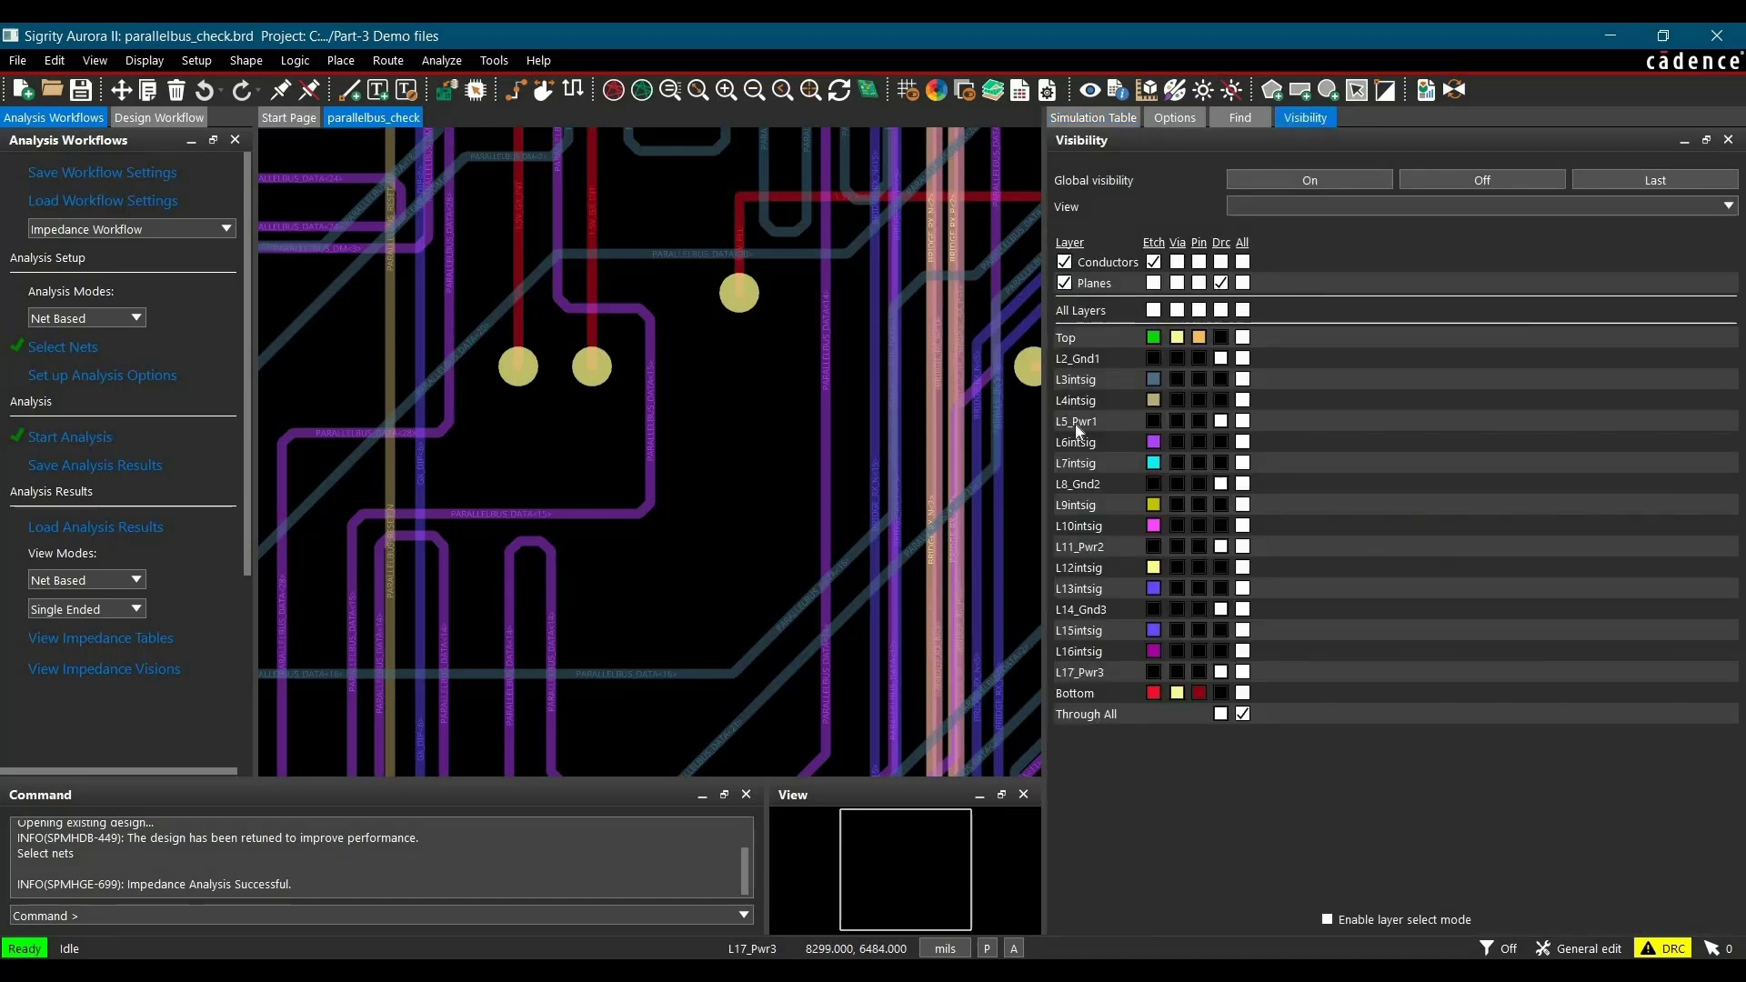
left_click(1151, 421)
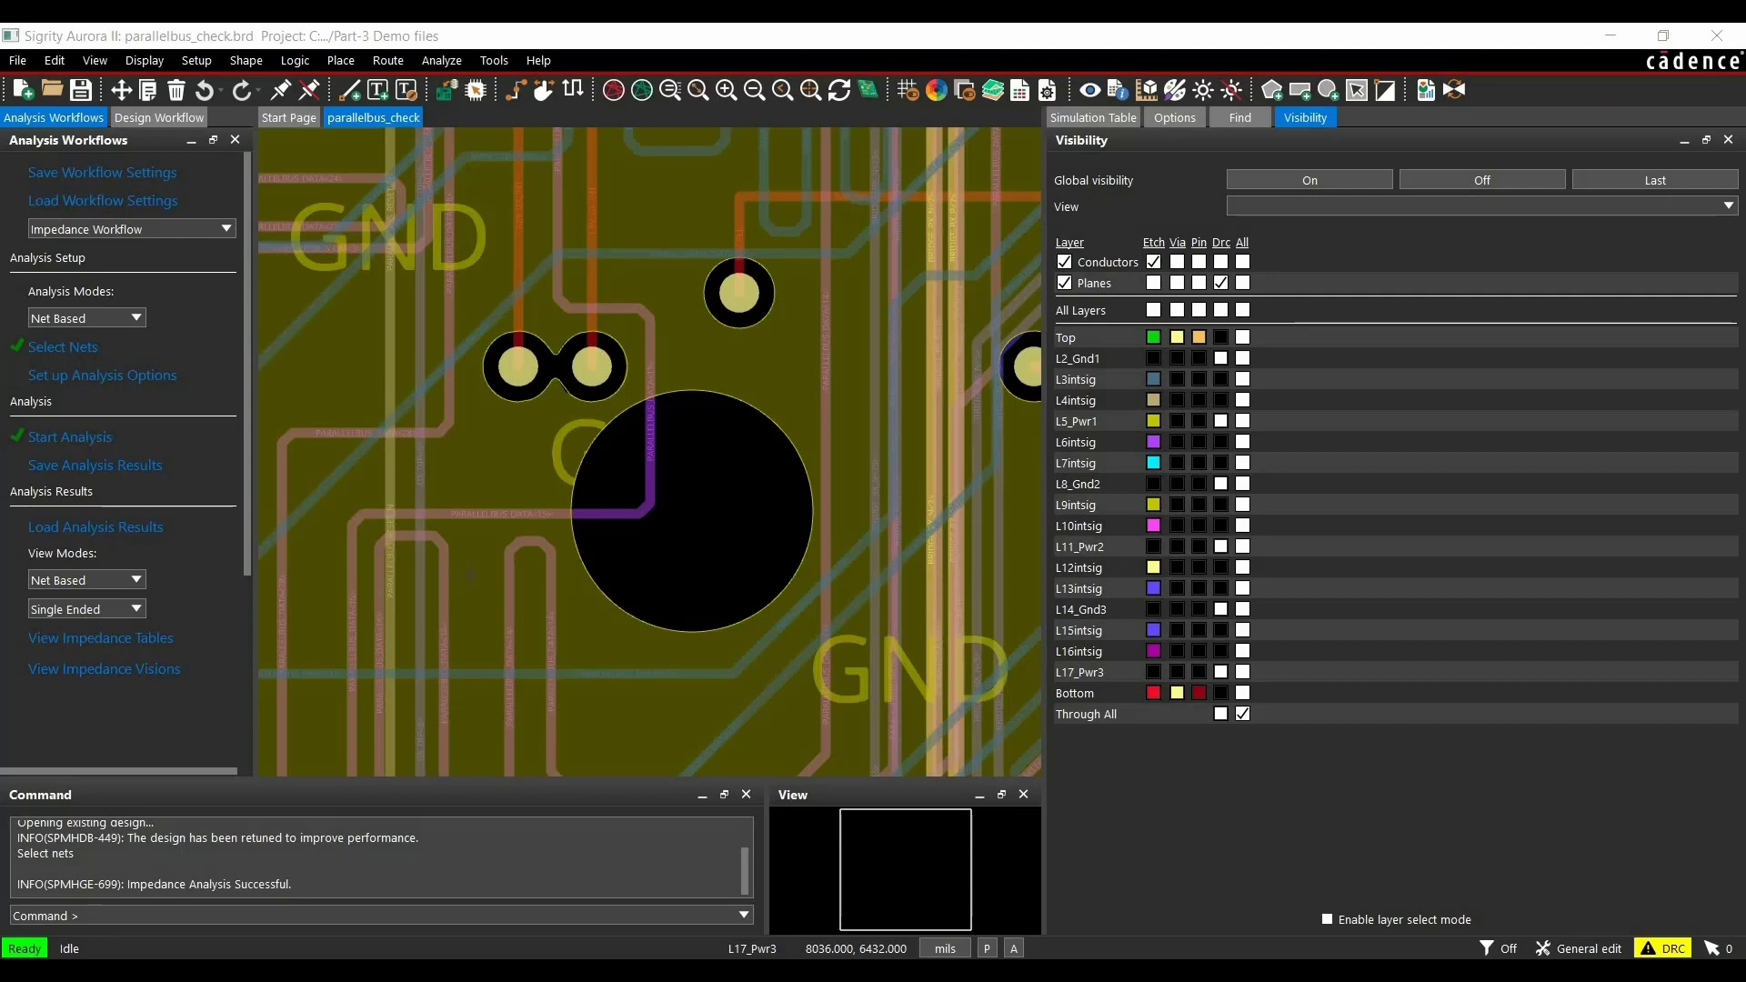
left_click(97, 683)
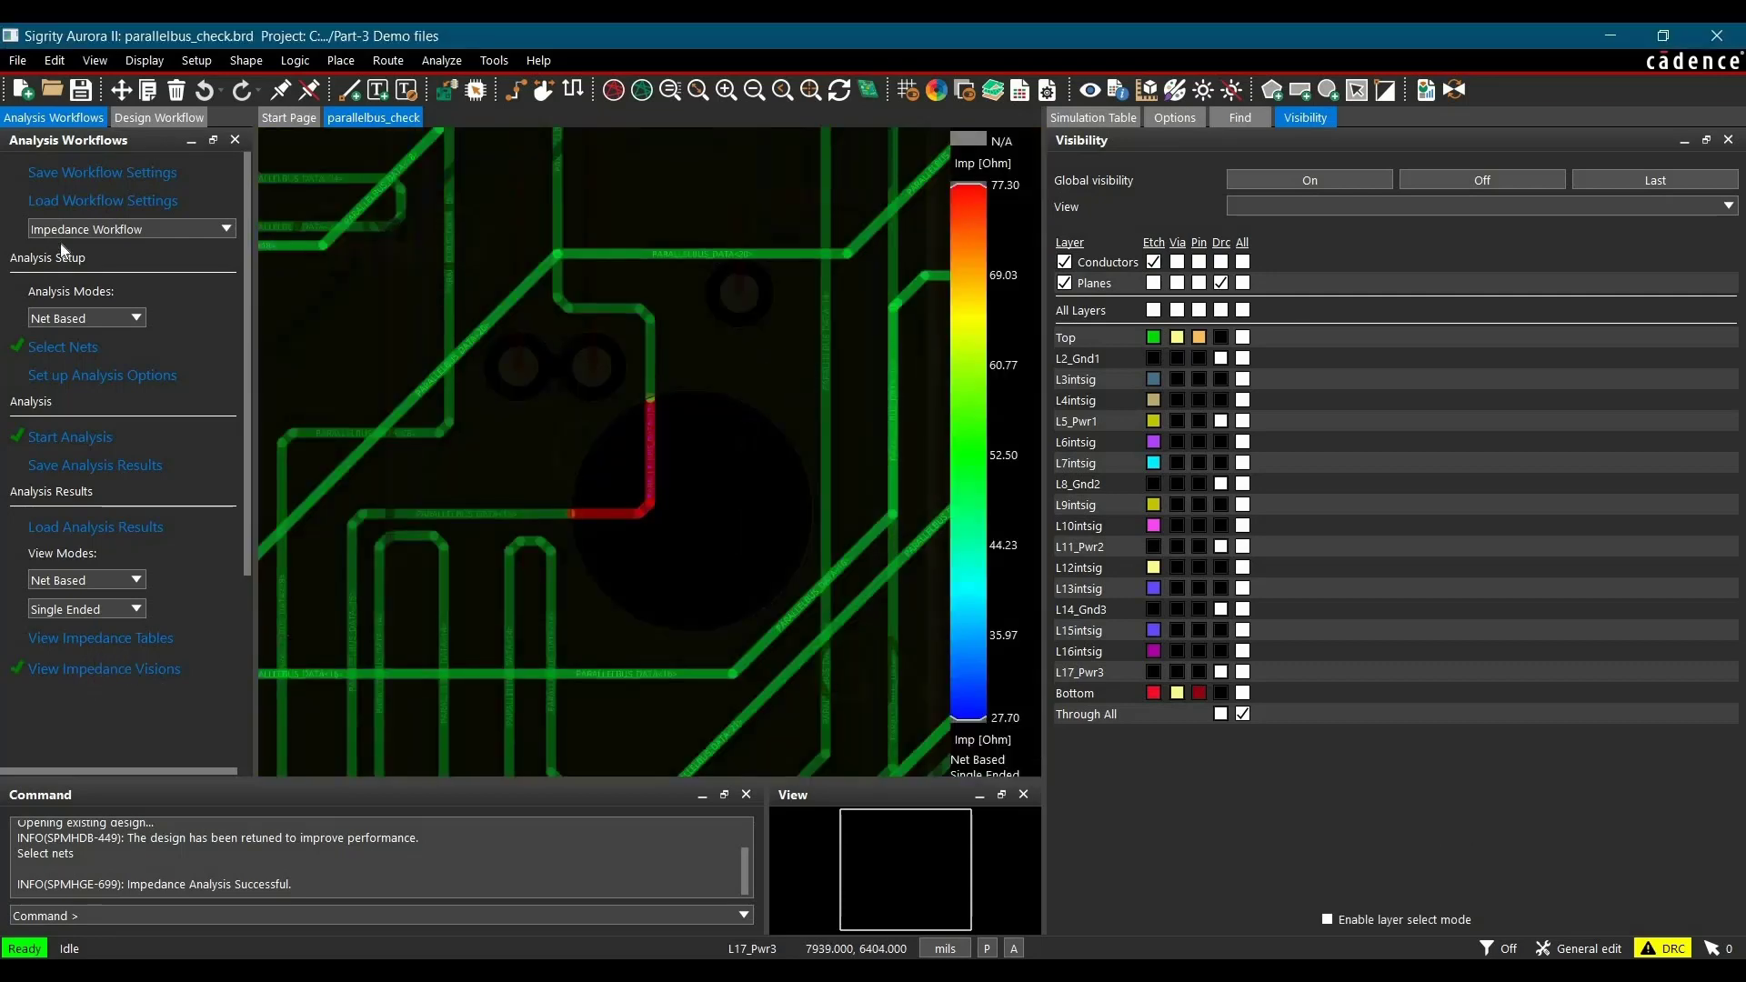
mouse_move(671, 570)
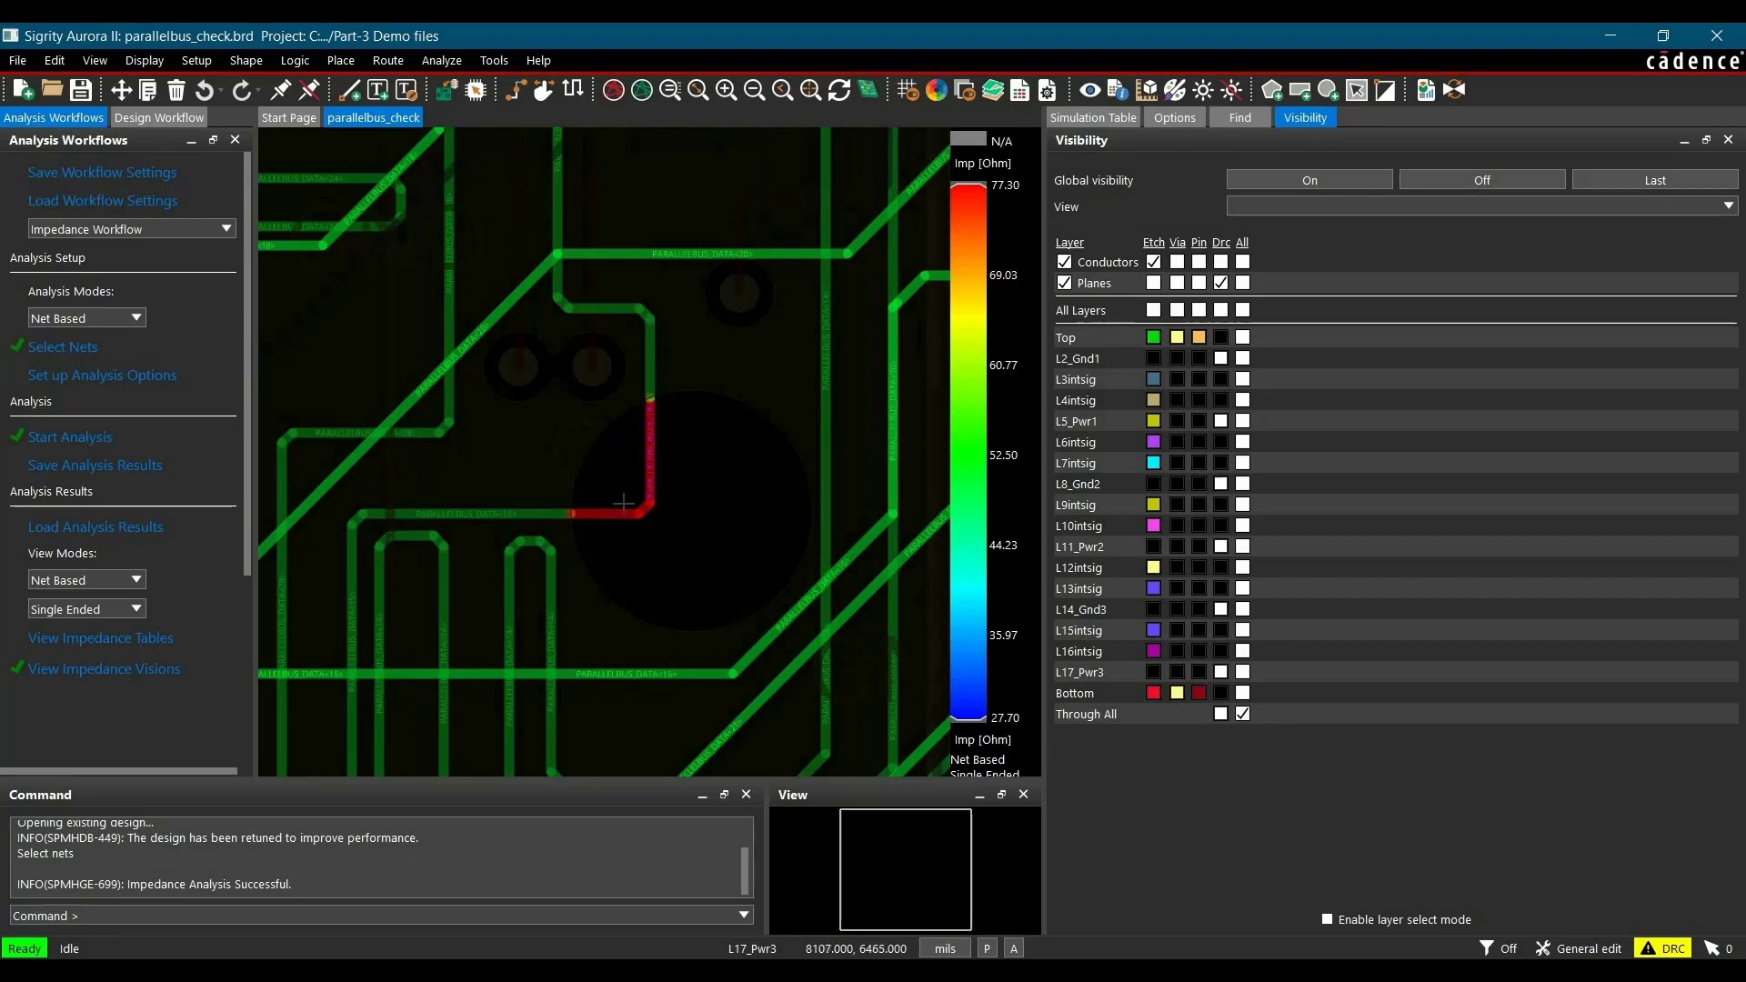
scroll(608, 557, "down", 5)
scroll(623, 577, "up", 3)
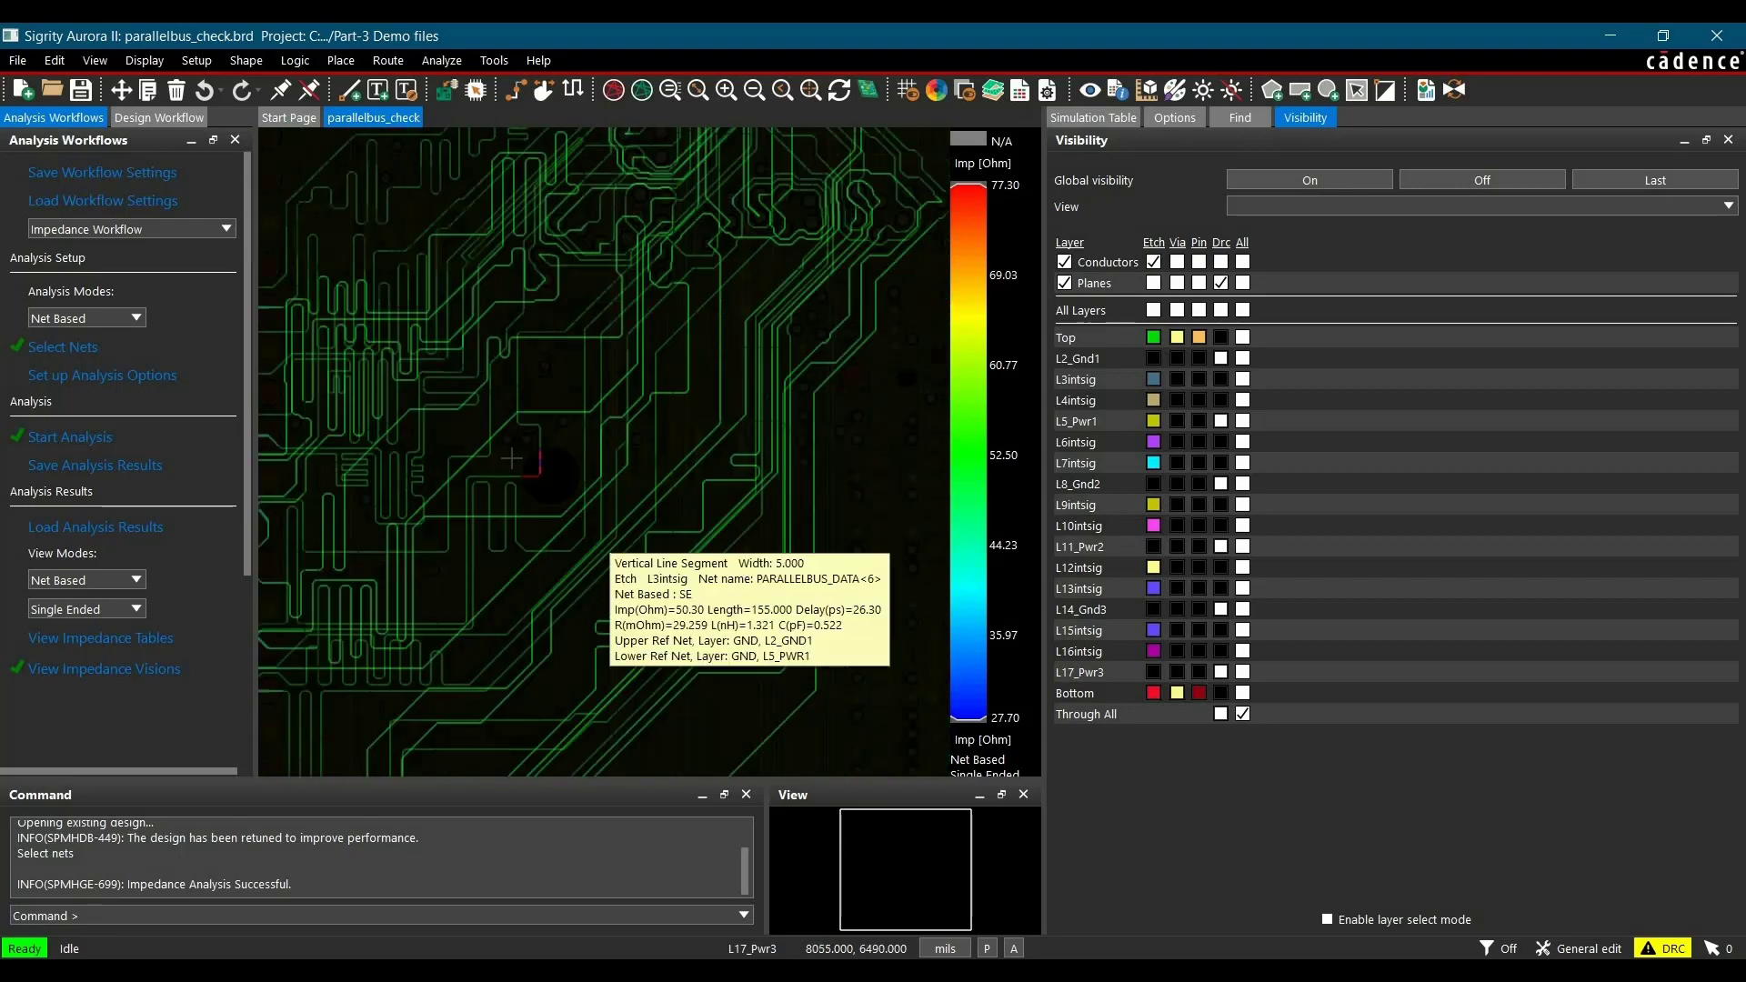
scroll(534, 471, "up", 2)
scroll(554, 477, "up", 2)
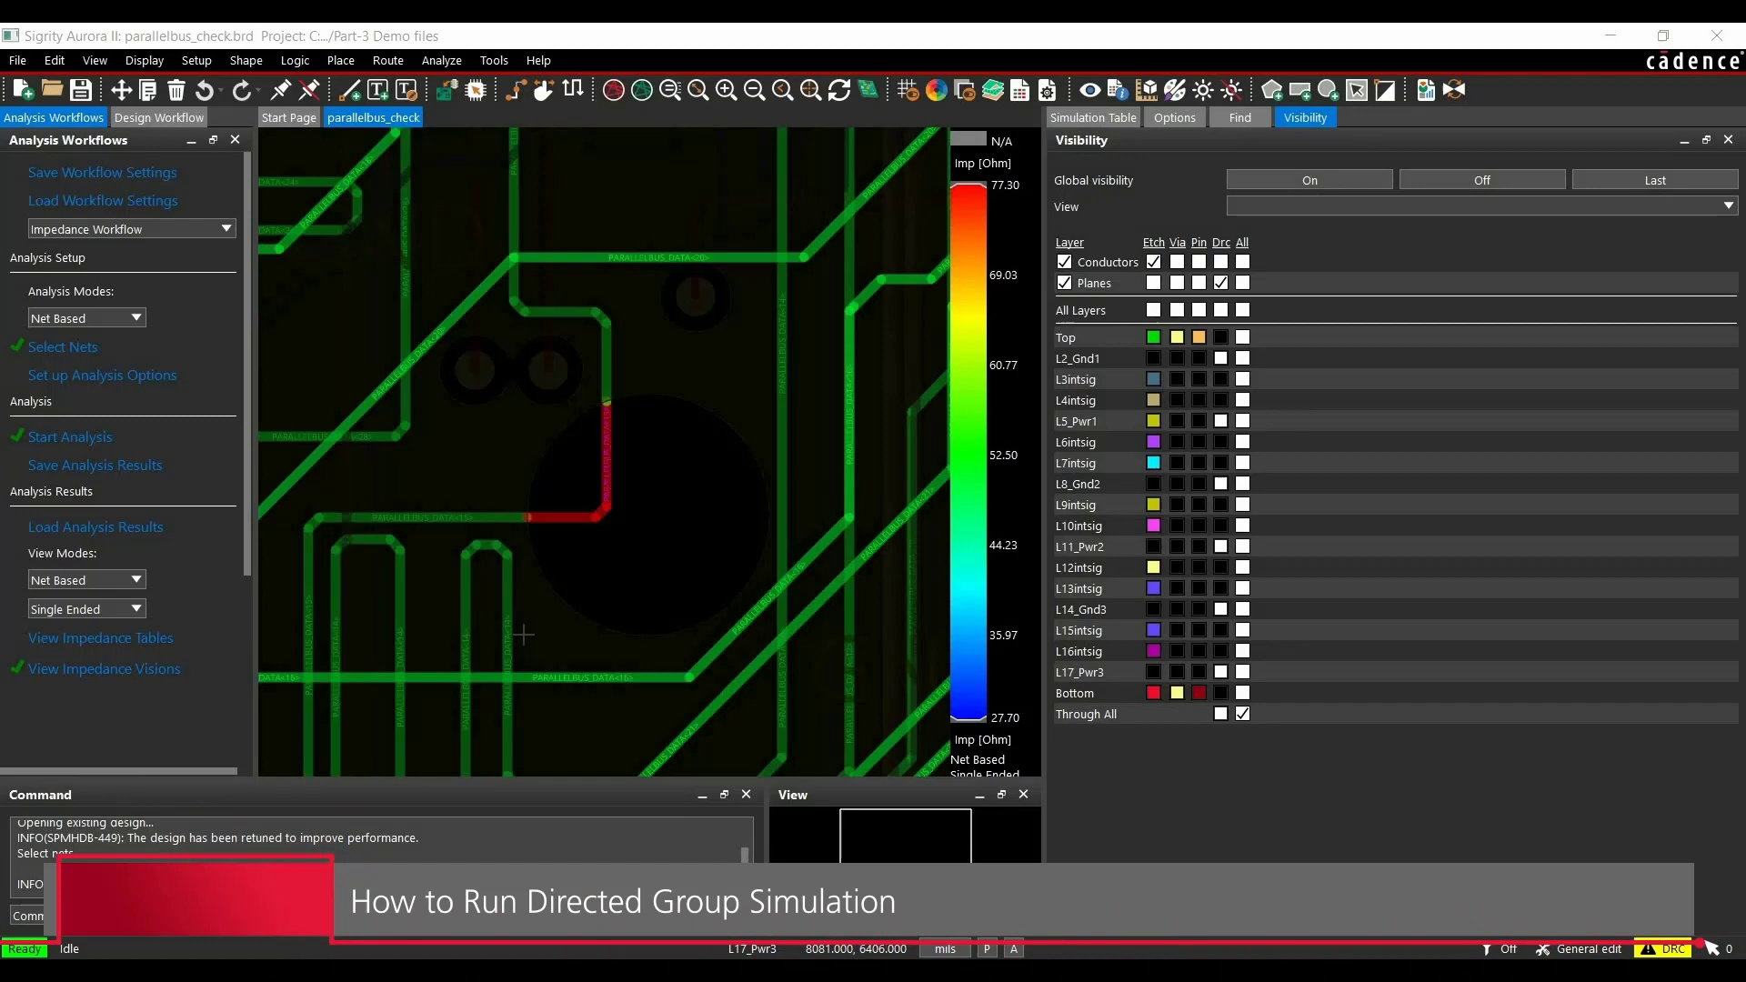
Step: In Directed Group mode, create group DG_U7_XU2 with U7 as start and XU2 as end
left_click(49, 317)
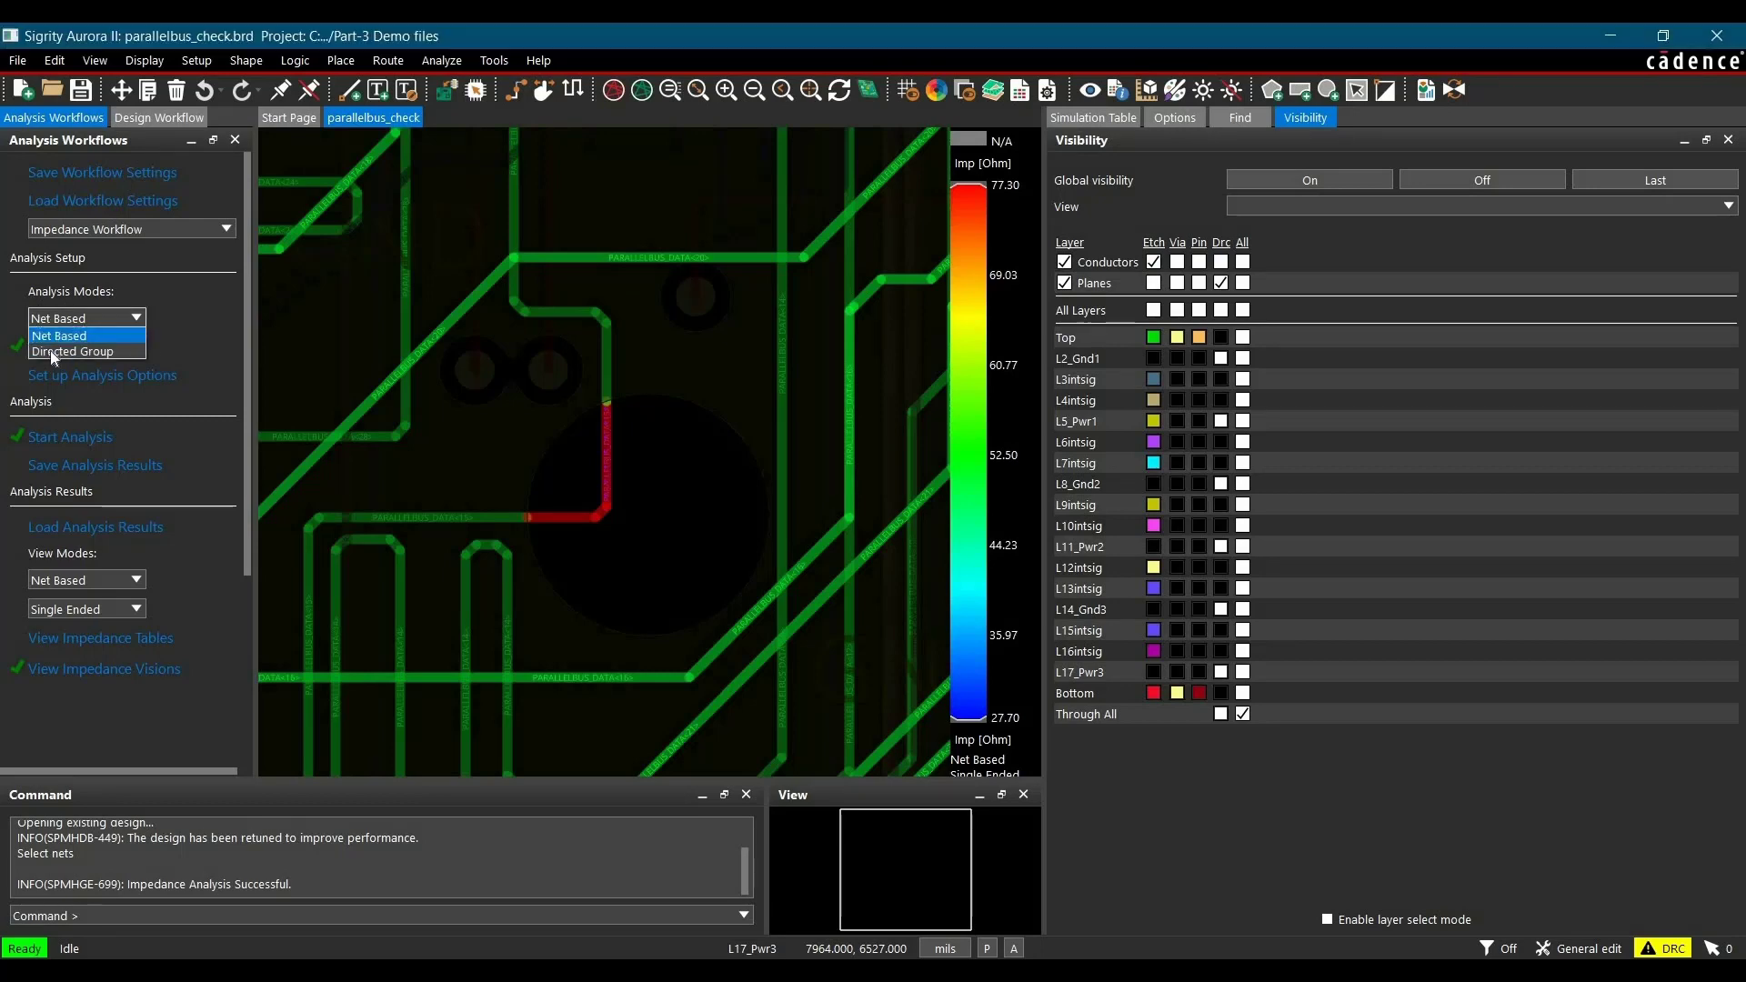
left_click(72, 360)
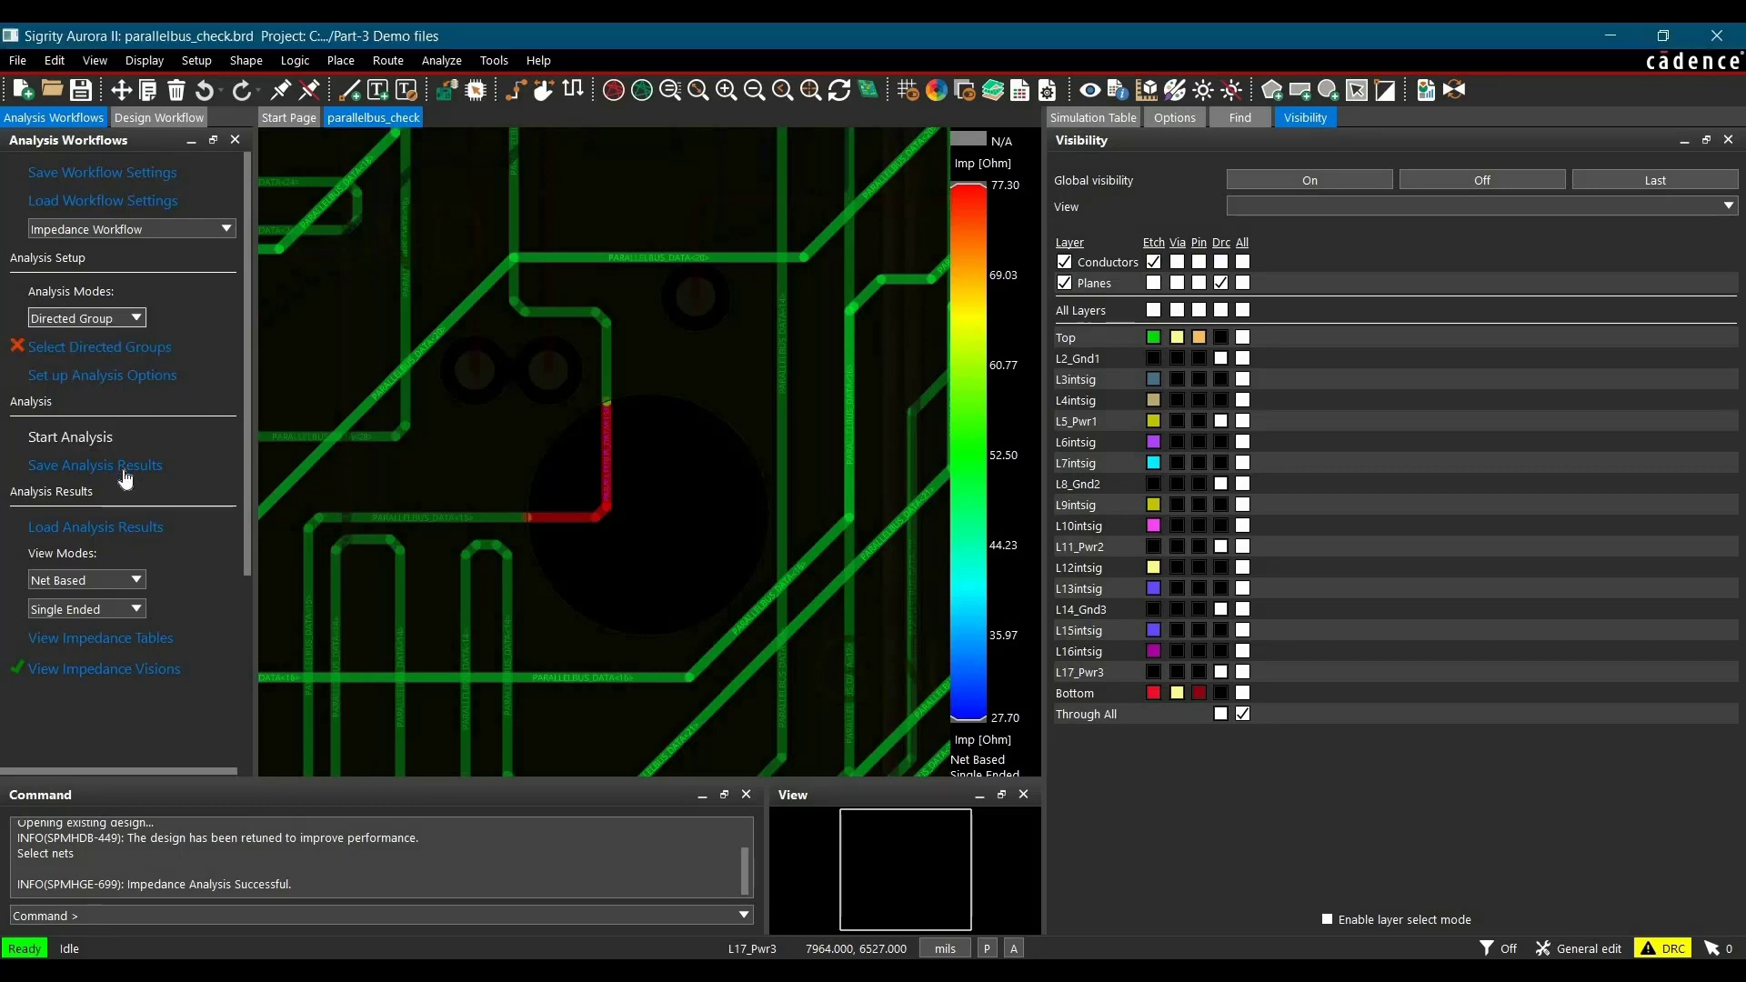
left_click(80, 349)
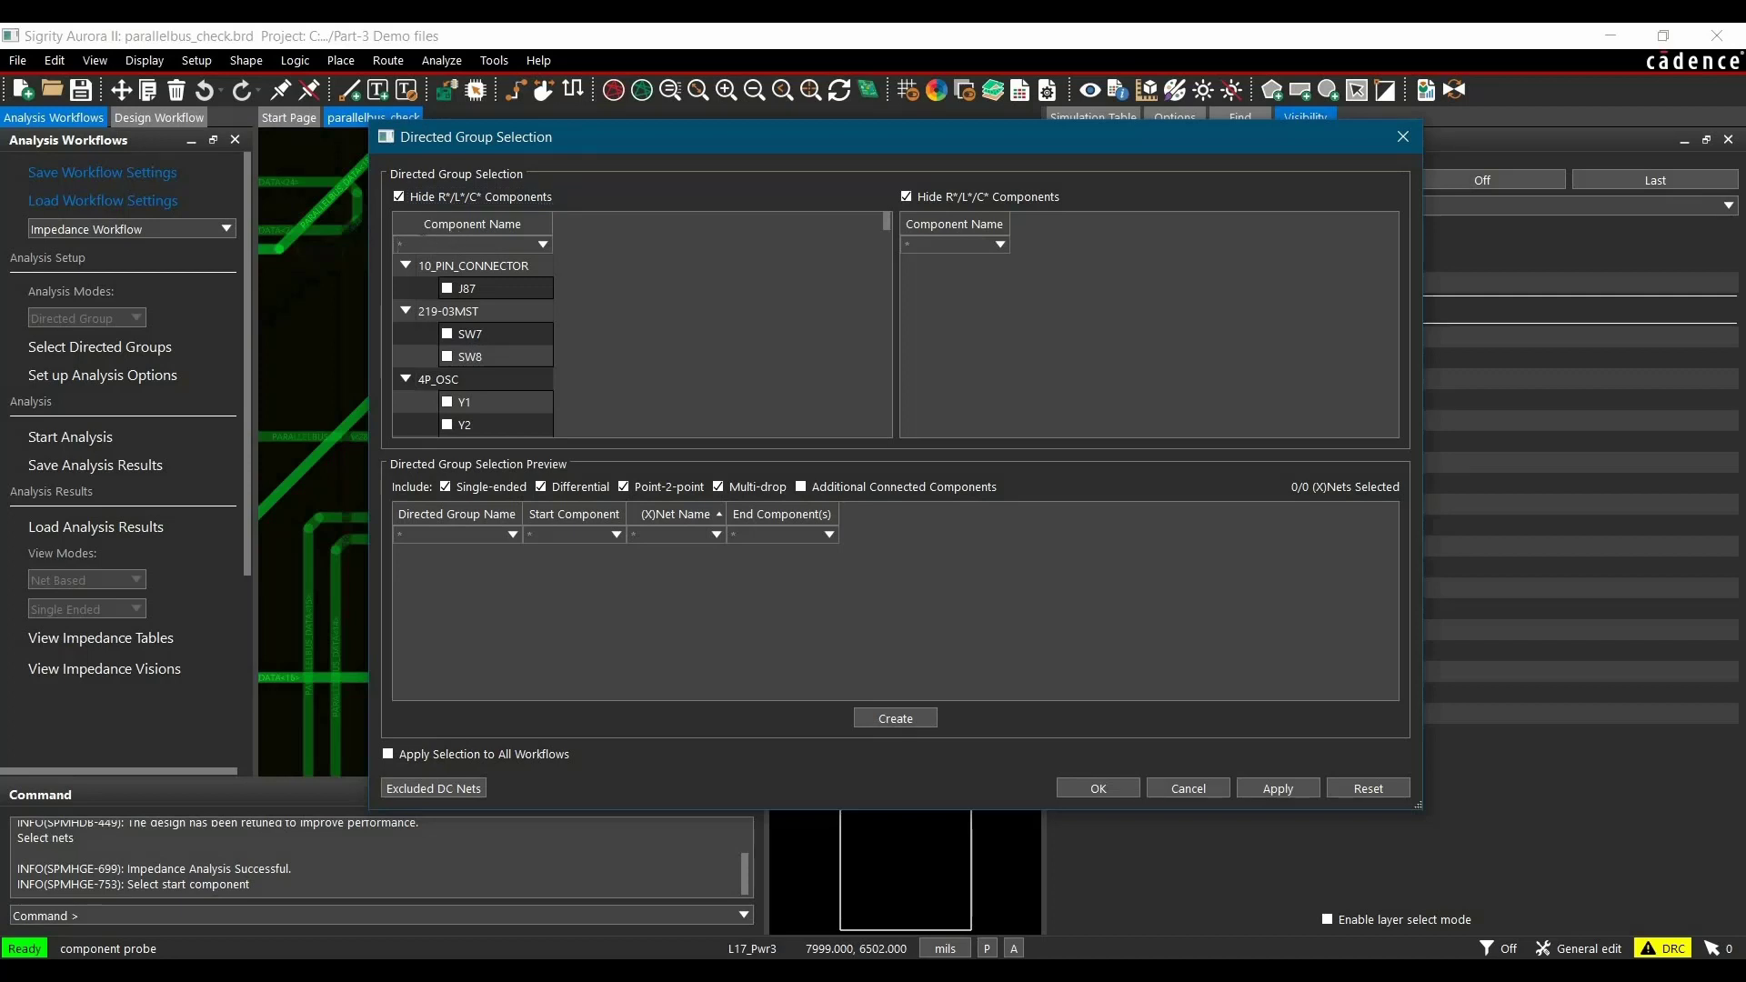
type("U7")
left_click(446, 289)
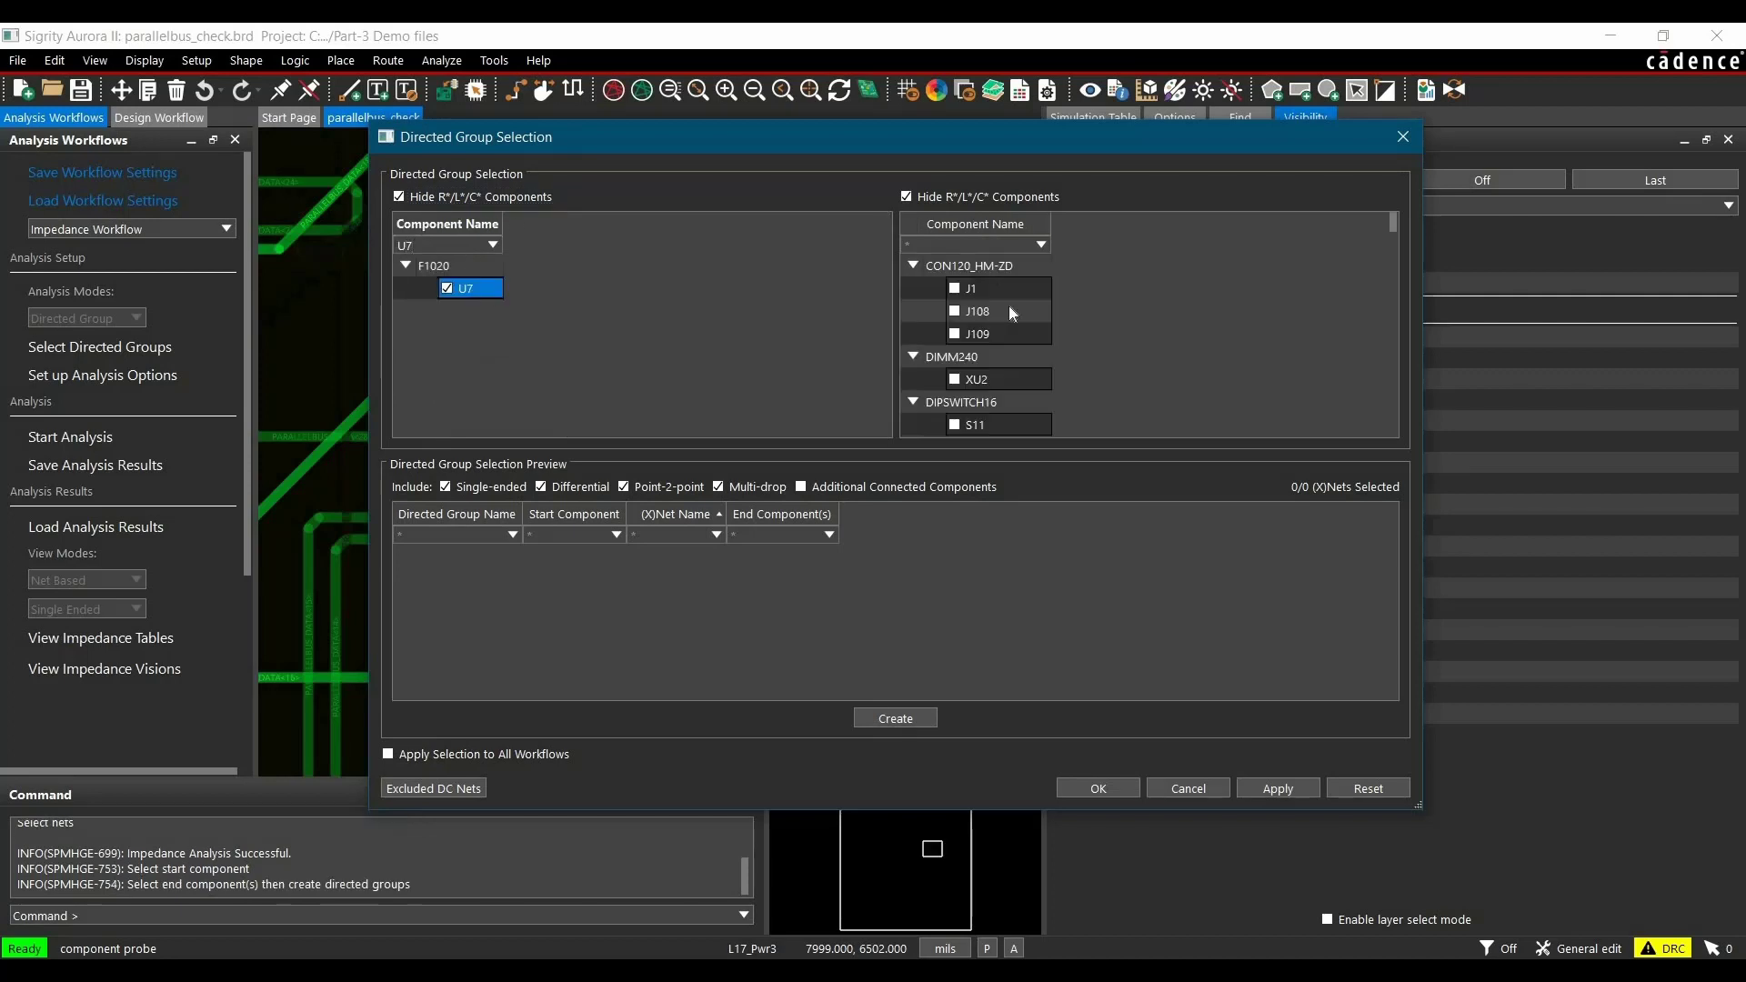
scroll(1012, 309, "down", 1)
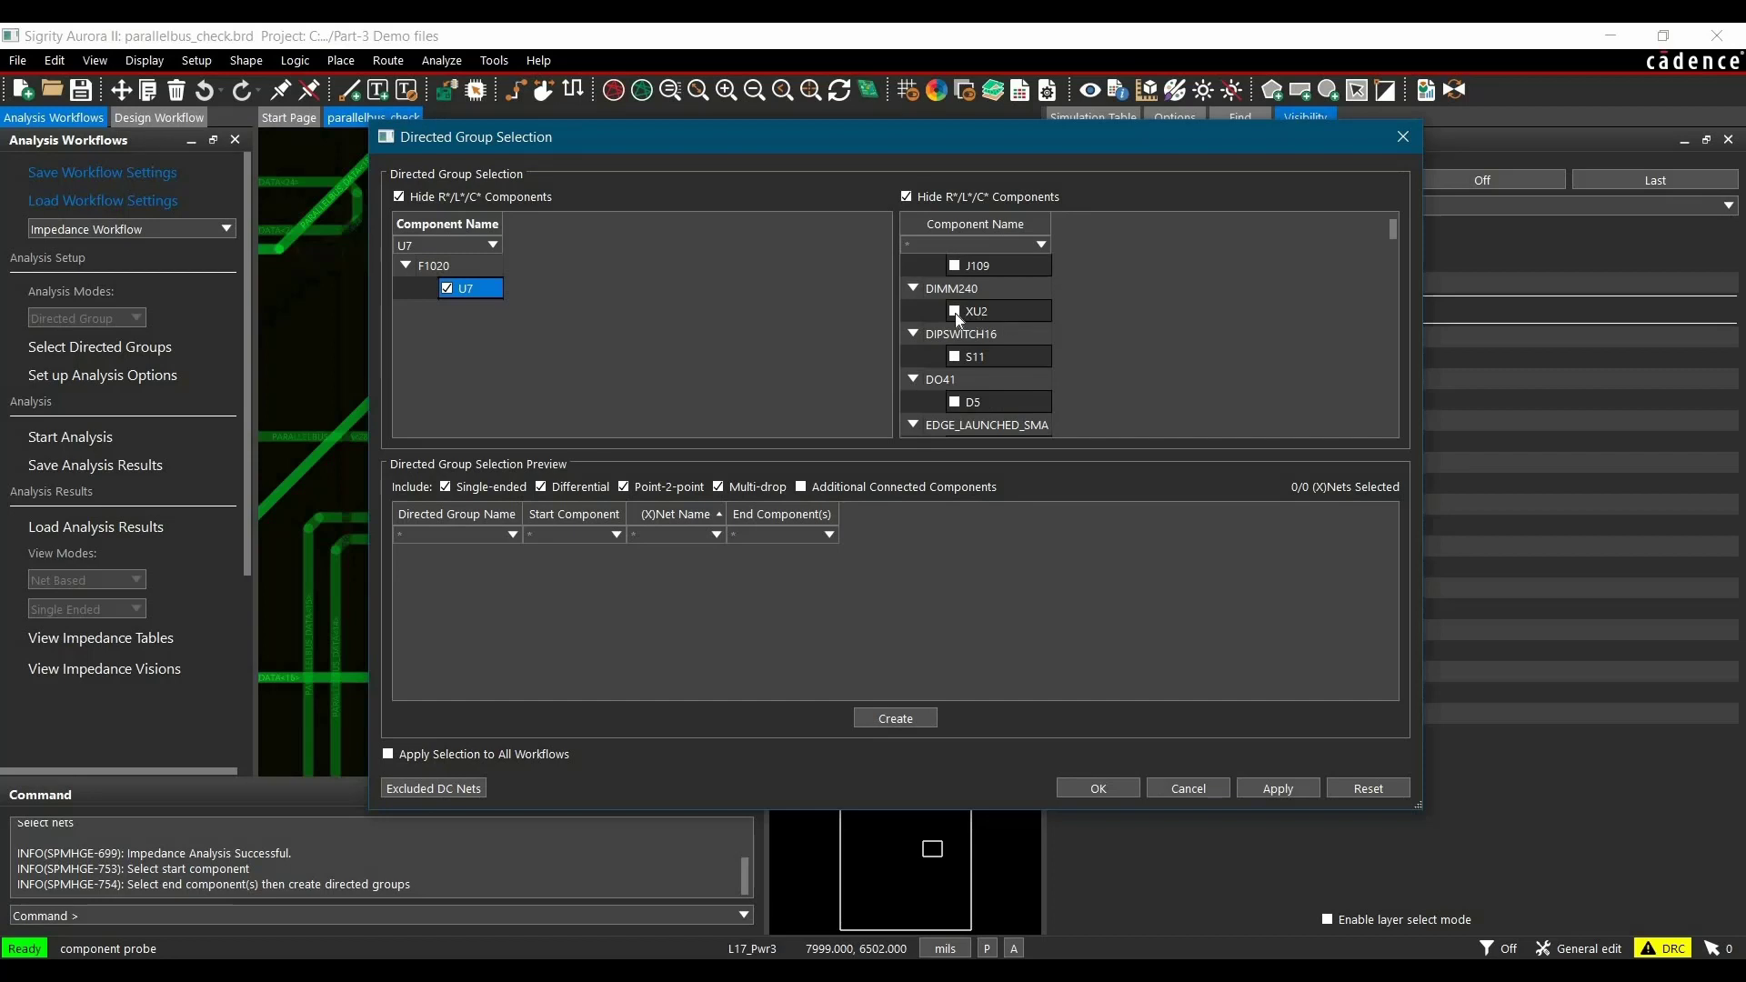
left_click(955, 312)
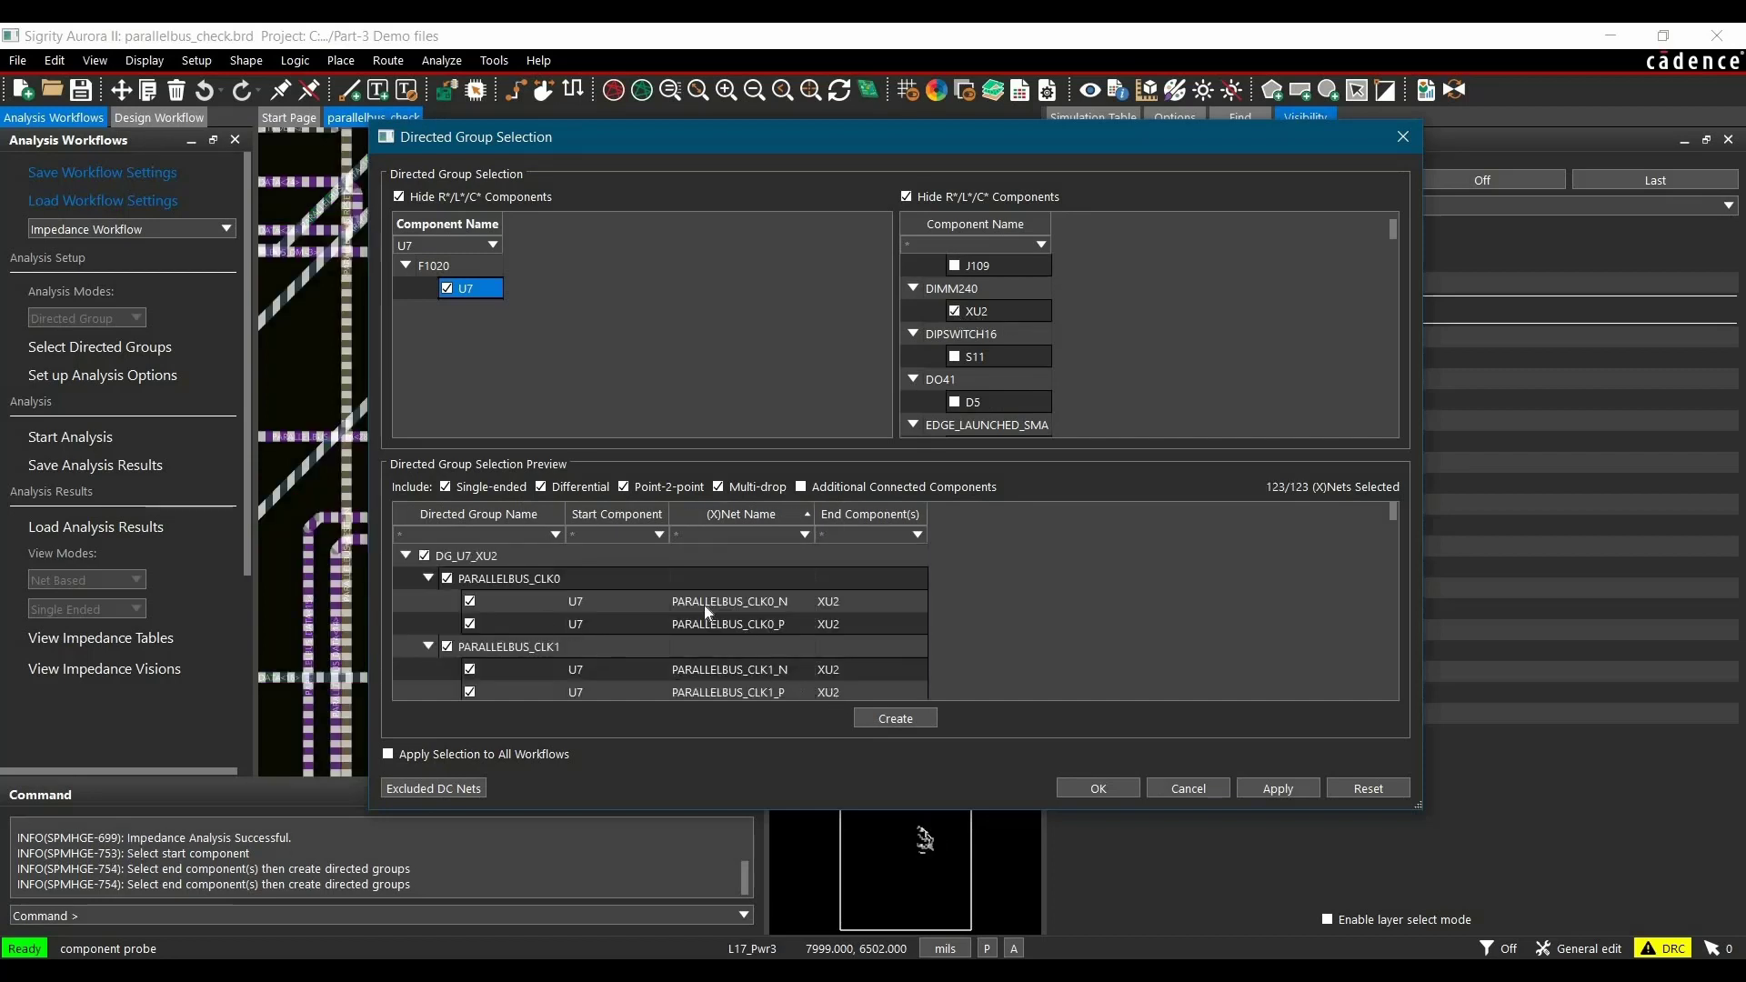
left_click(886, 718)
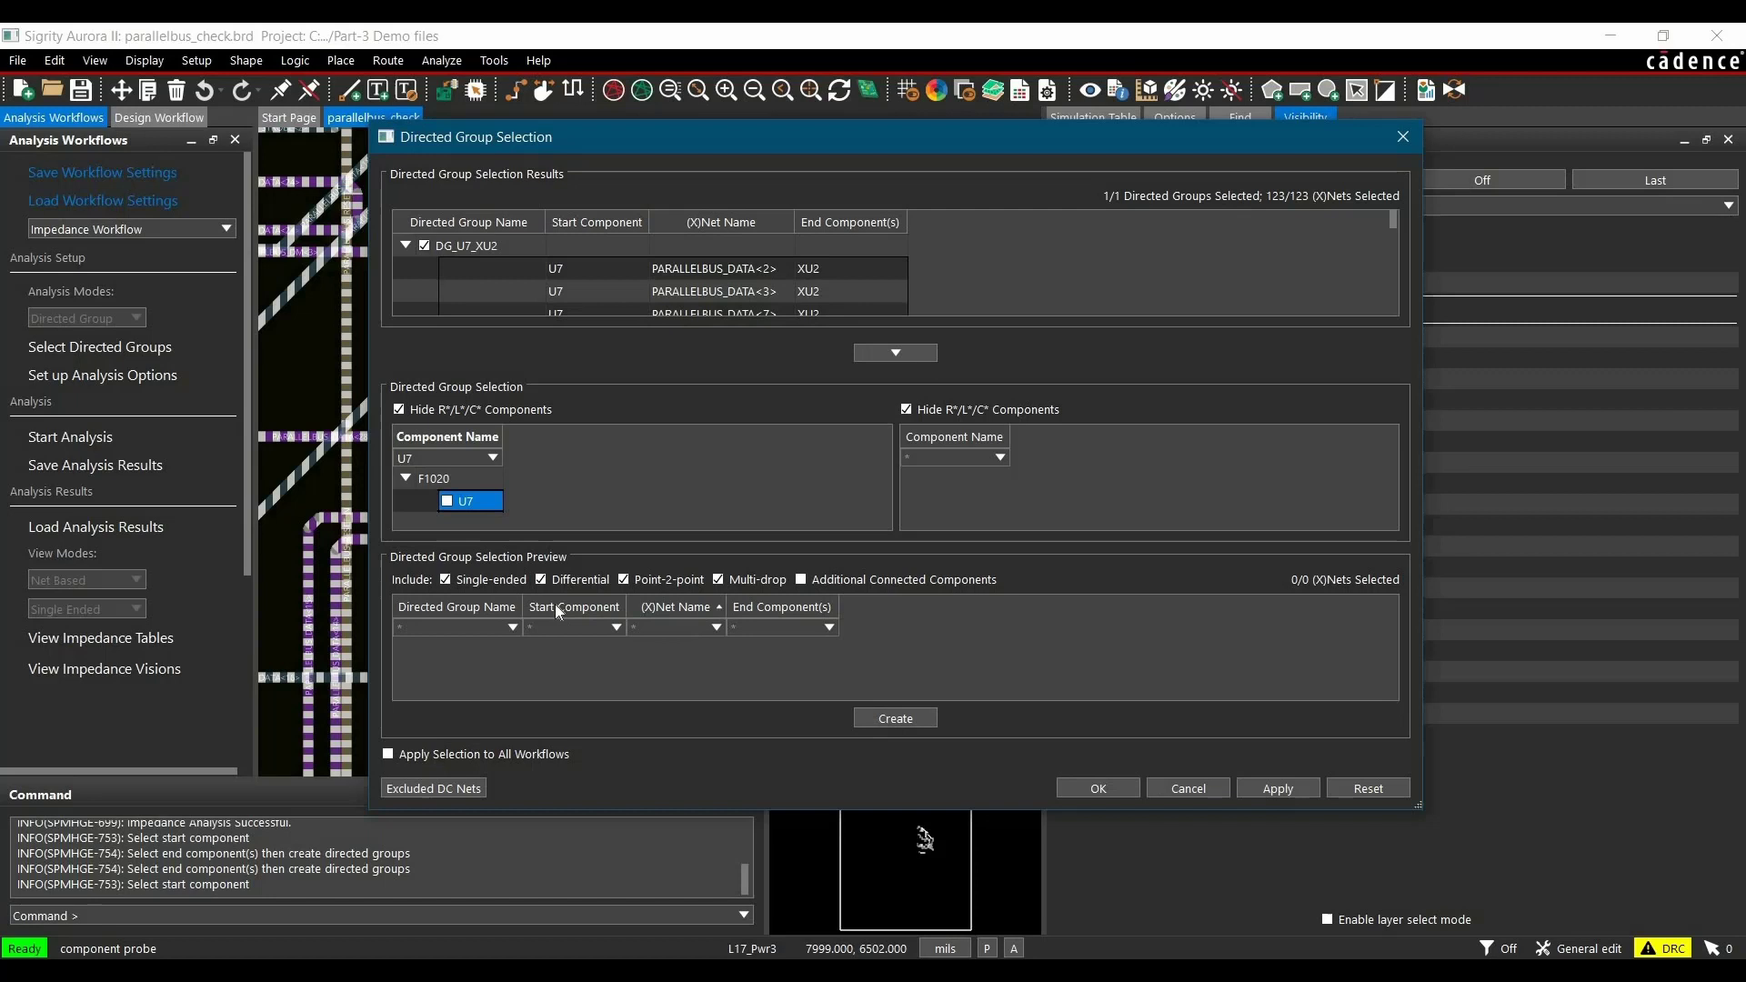
Step: Exclude Differential and Point-2-point nets from DG_U7_XU2 and apply the group
left_click(540, 580)
left_click(623, 580)
left_click(1098, 788)
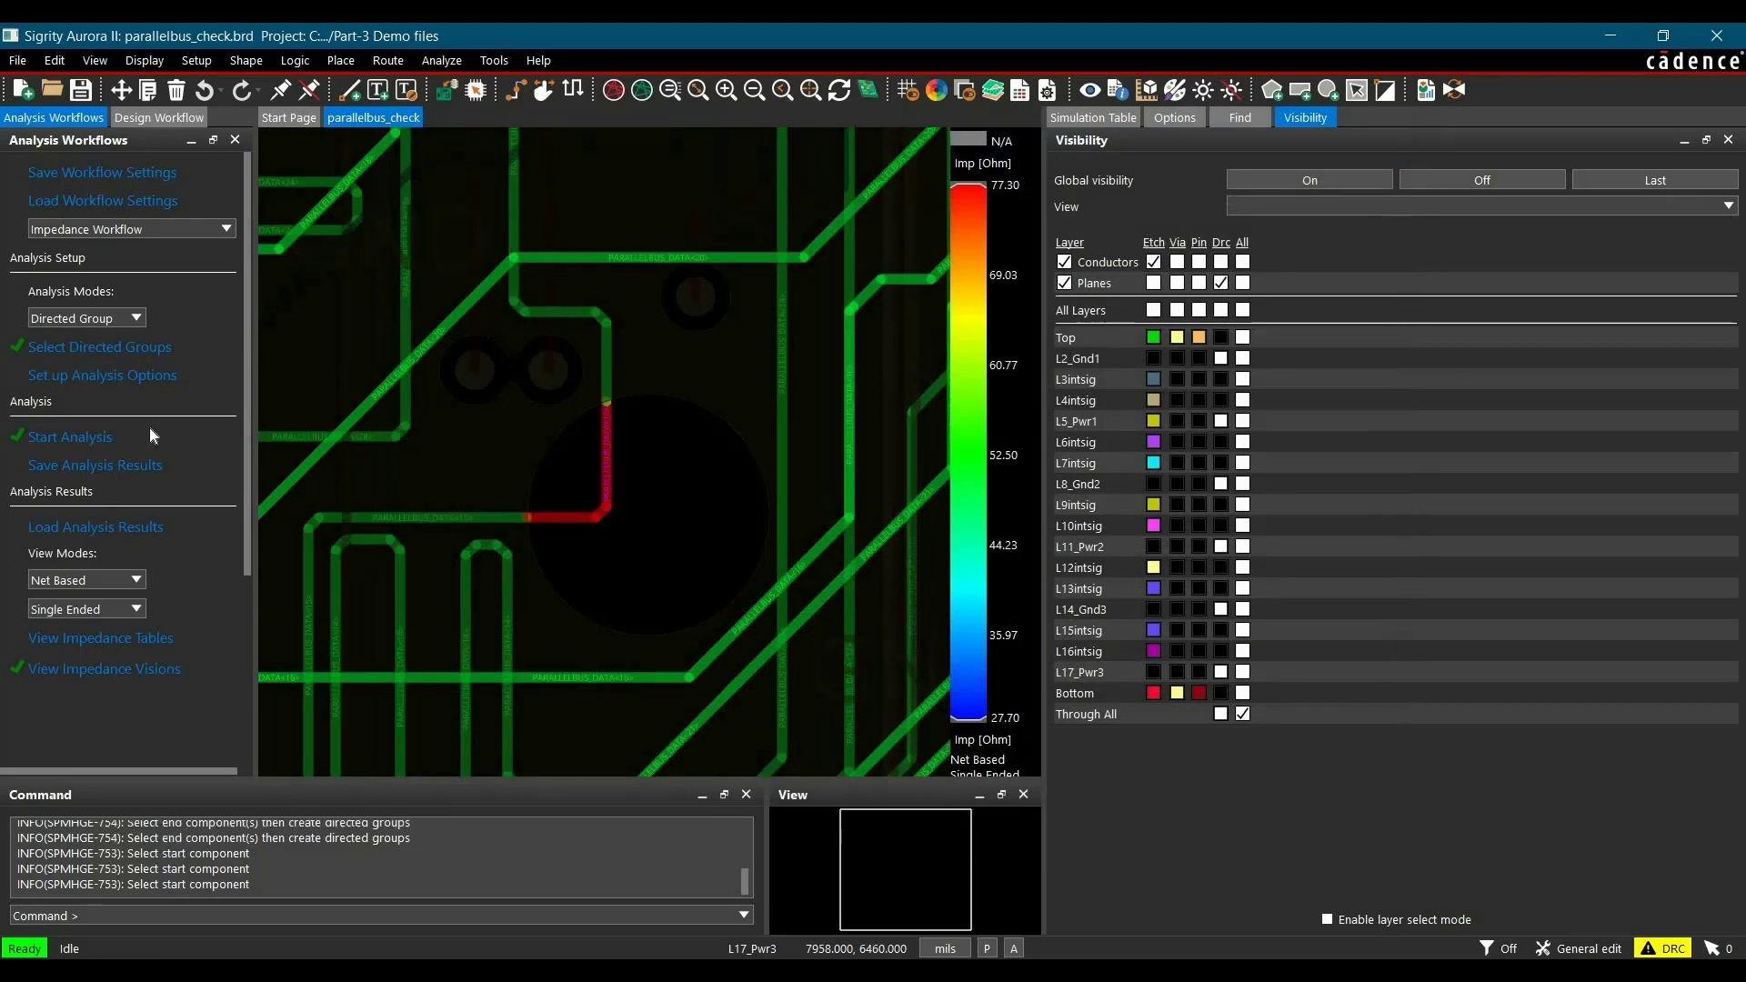
Step: Rerun the analysis saving existing results, then switch View Modes to Directed Group
left_click(79, 441)
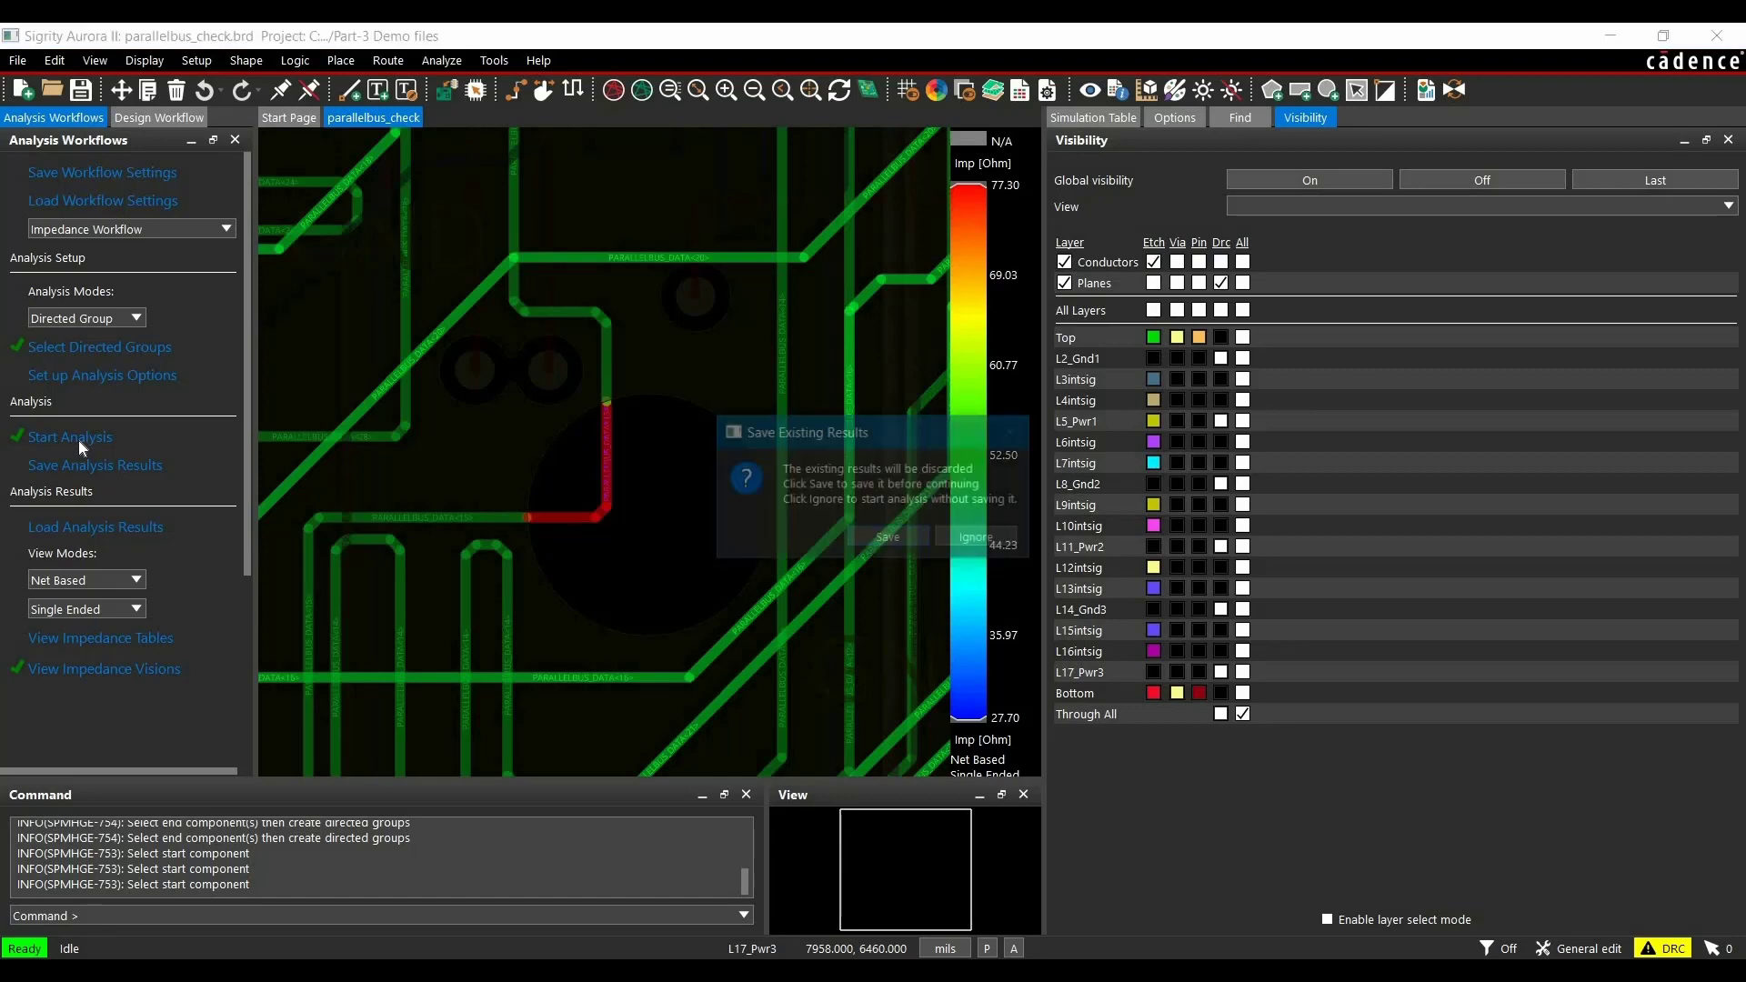
left_click(894, 538)
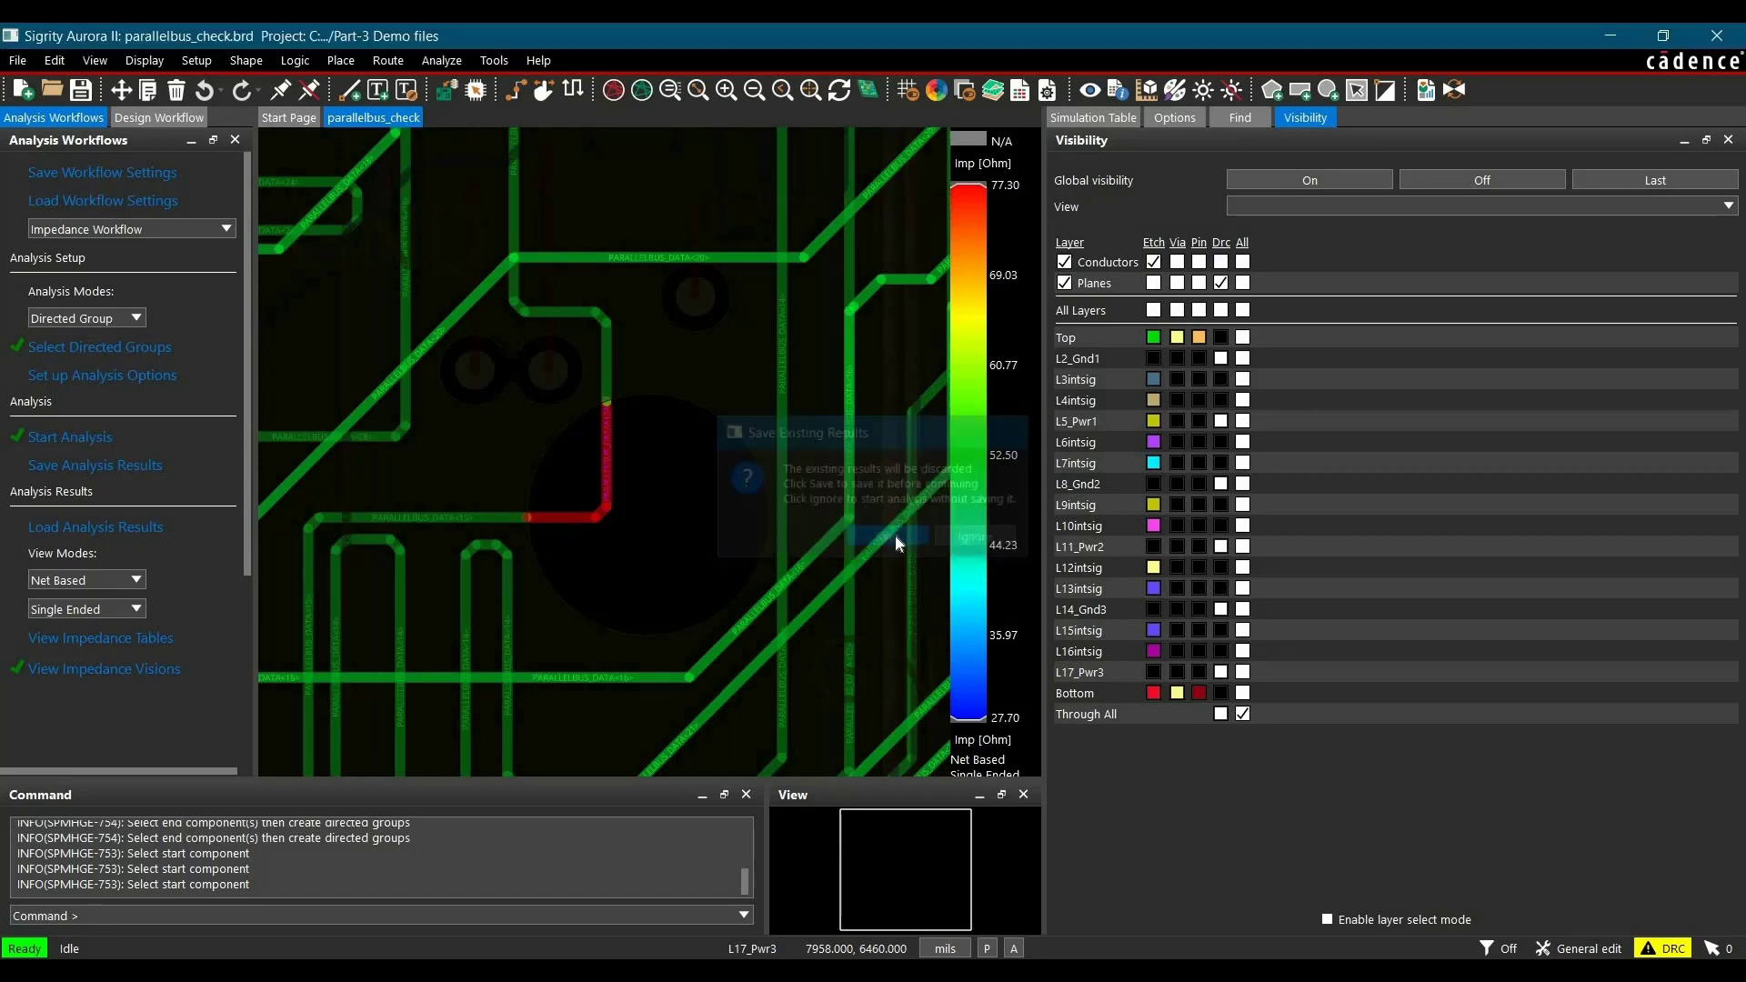
left_click(84, 580)
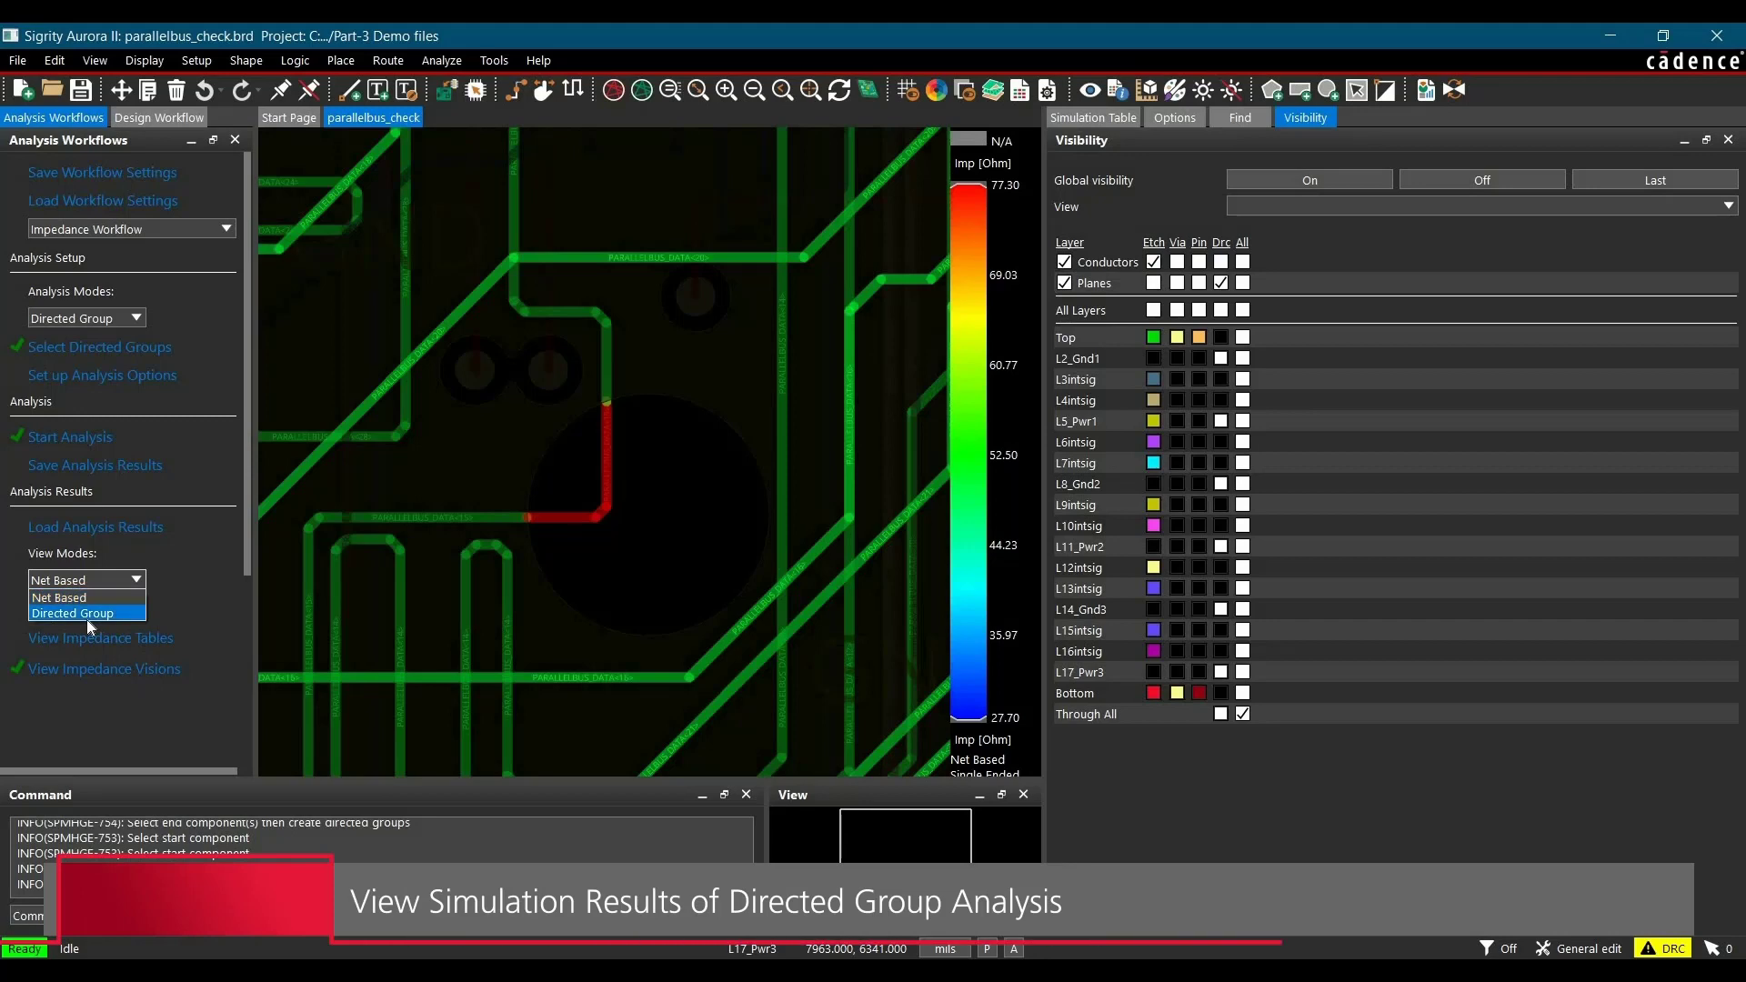
left_click(87, 616)
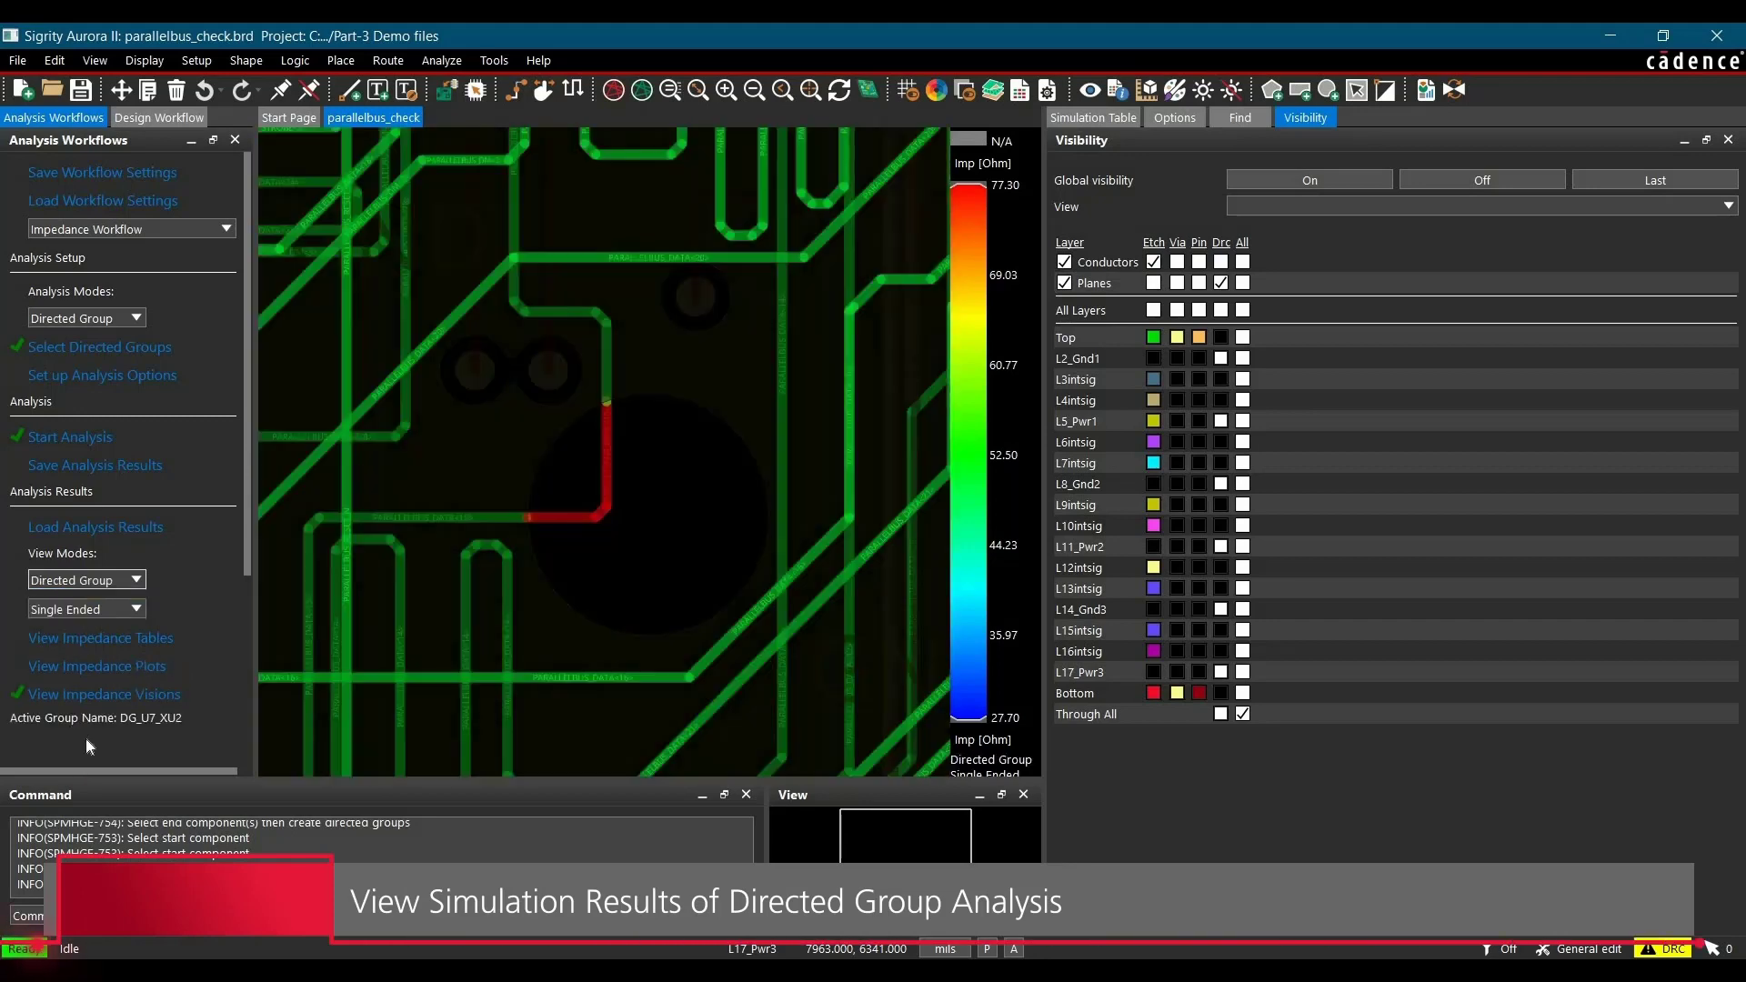
Step: Float the Simulation Plot and plot only nets filtered by 'Parallelbus_data<1'
left_click(79, 668)
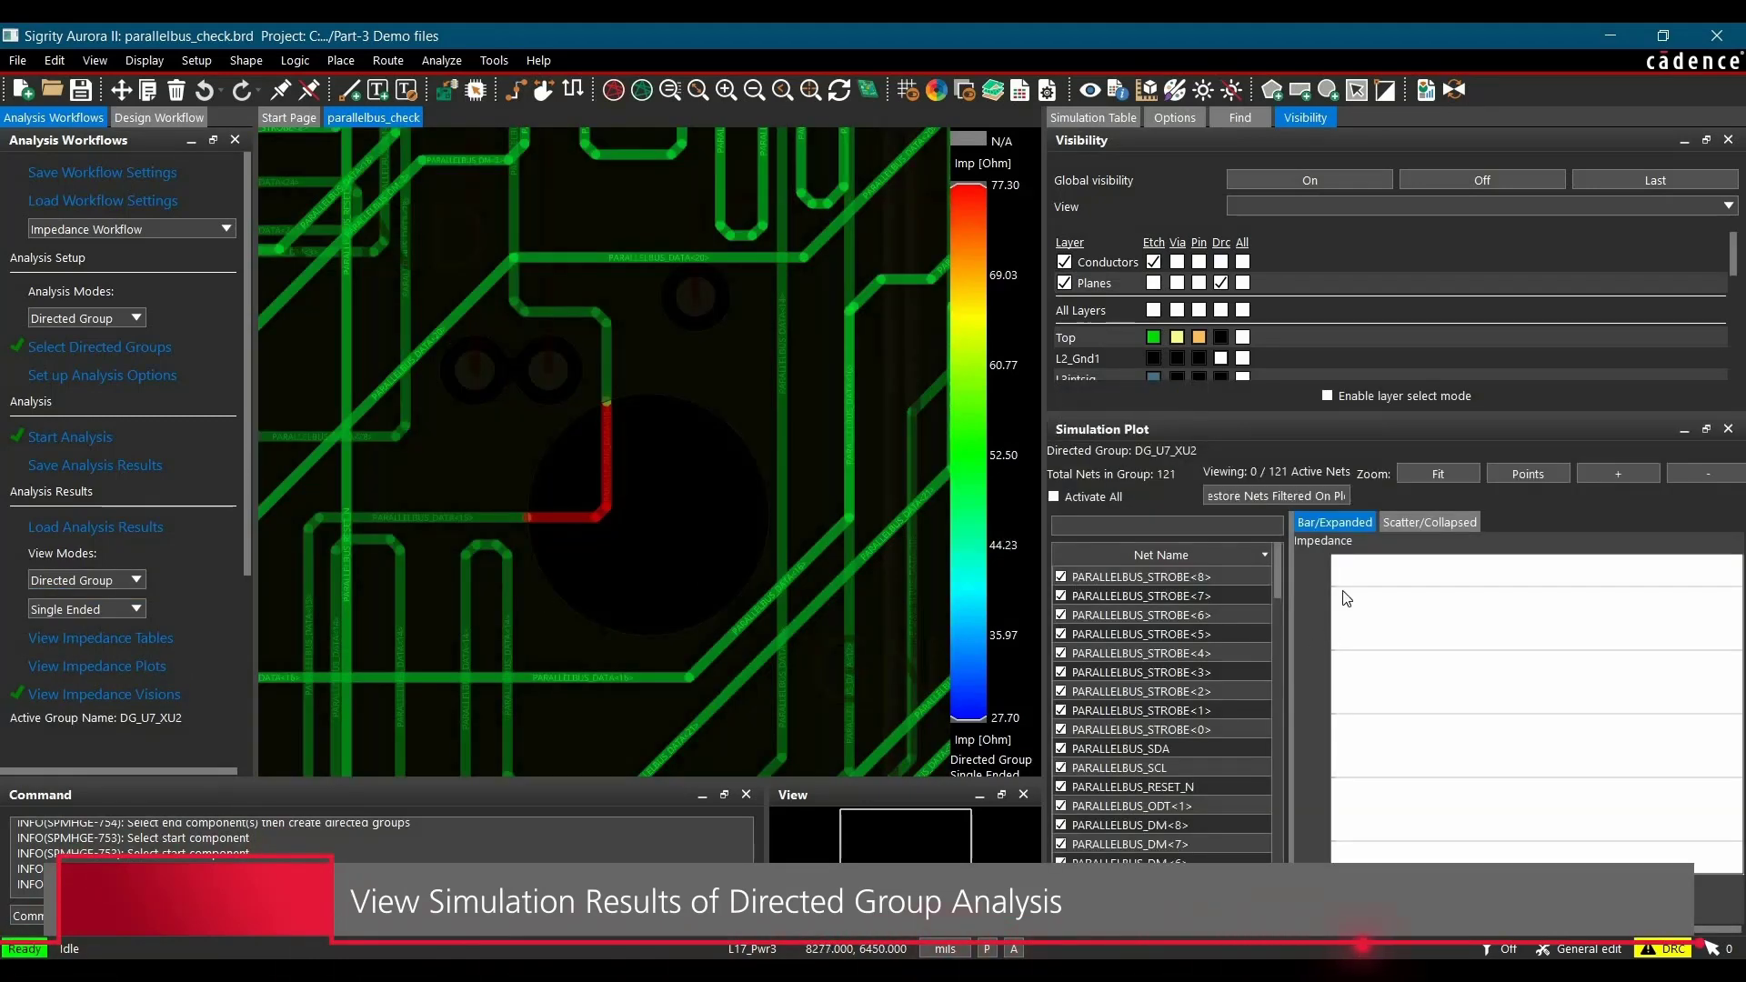
double_click(1160, 428)
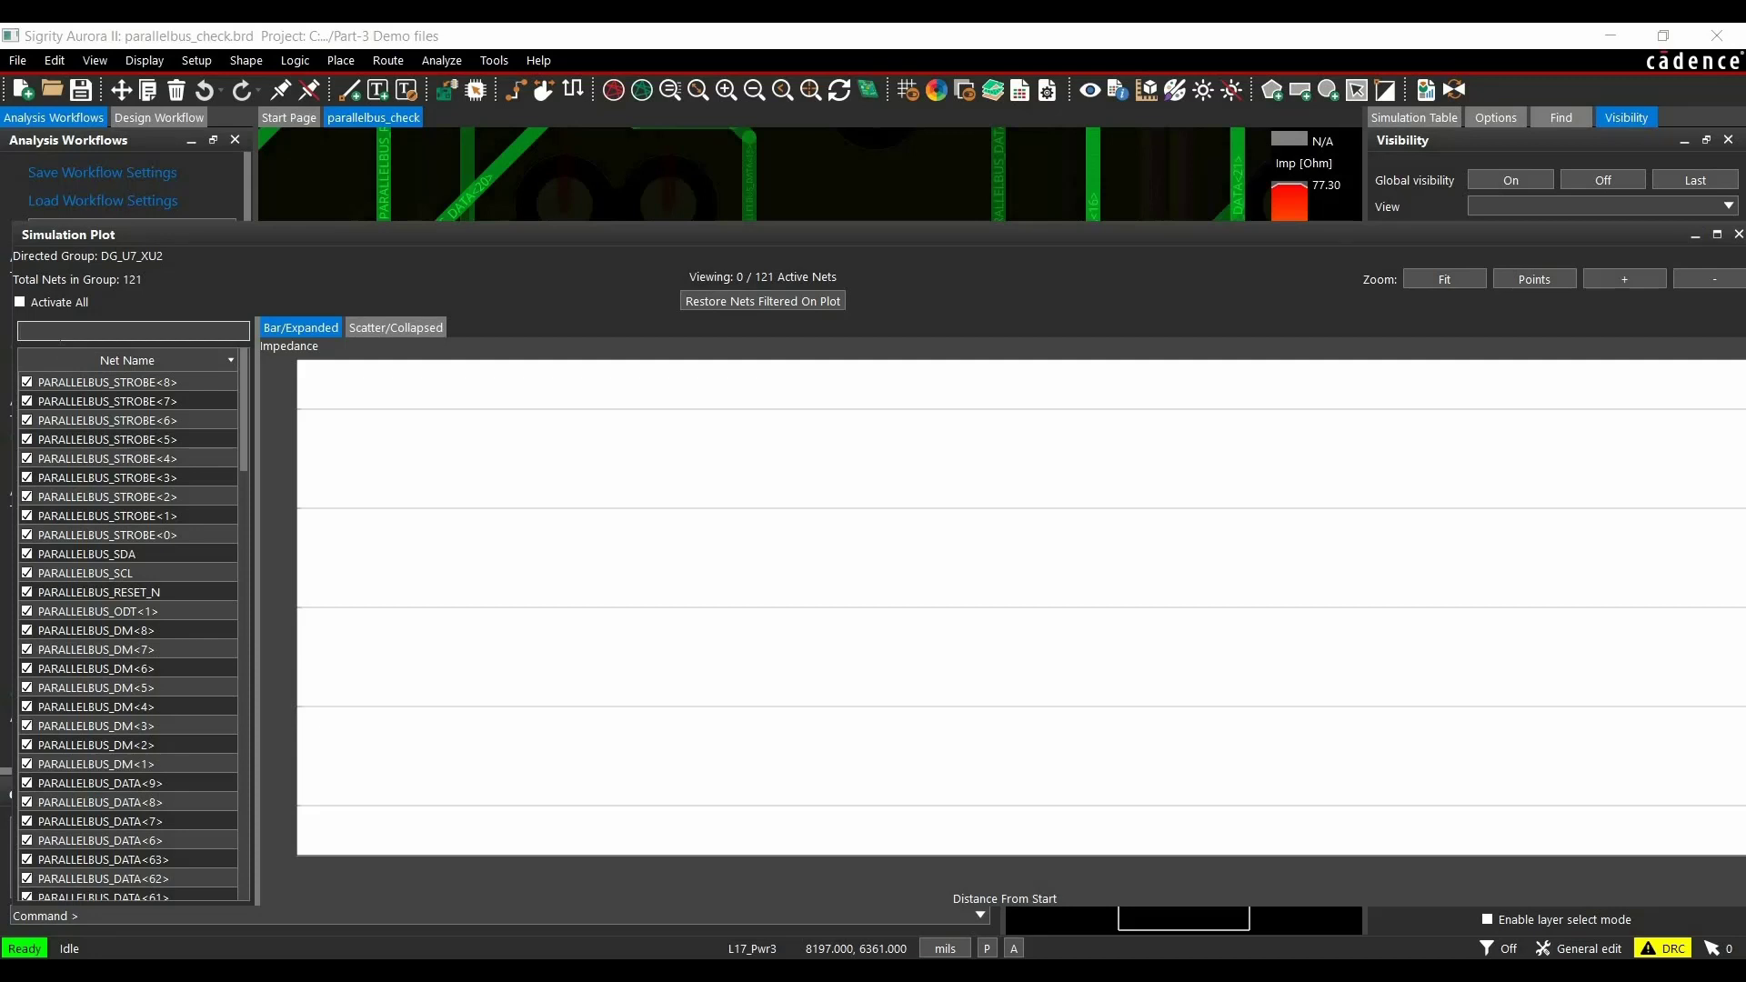
type("Parallelbus_d")
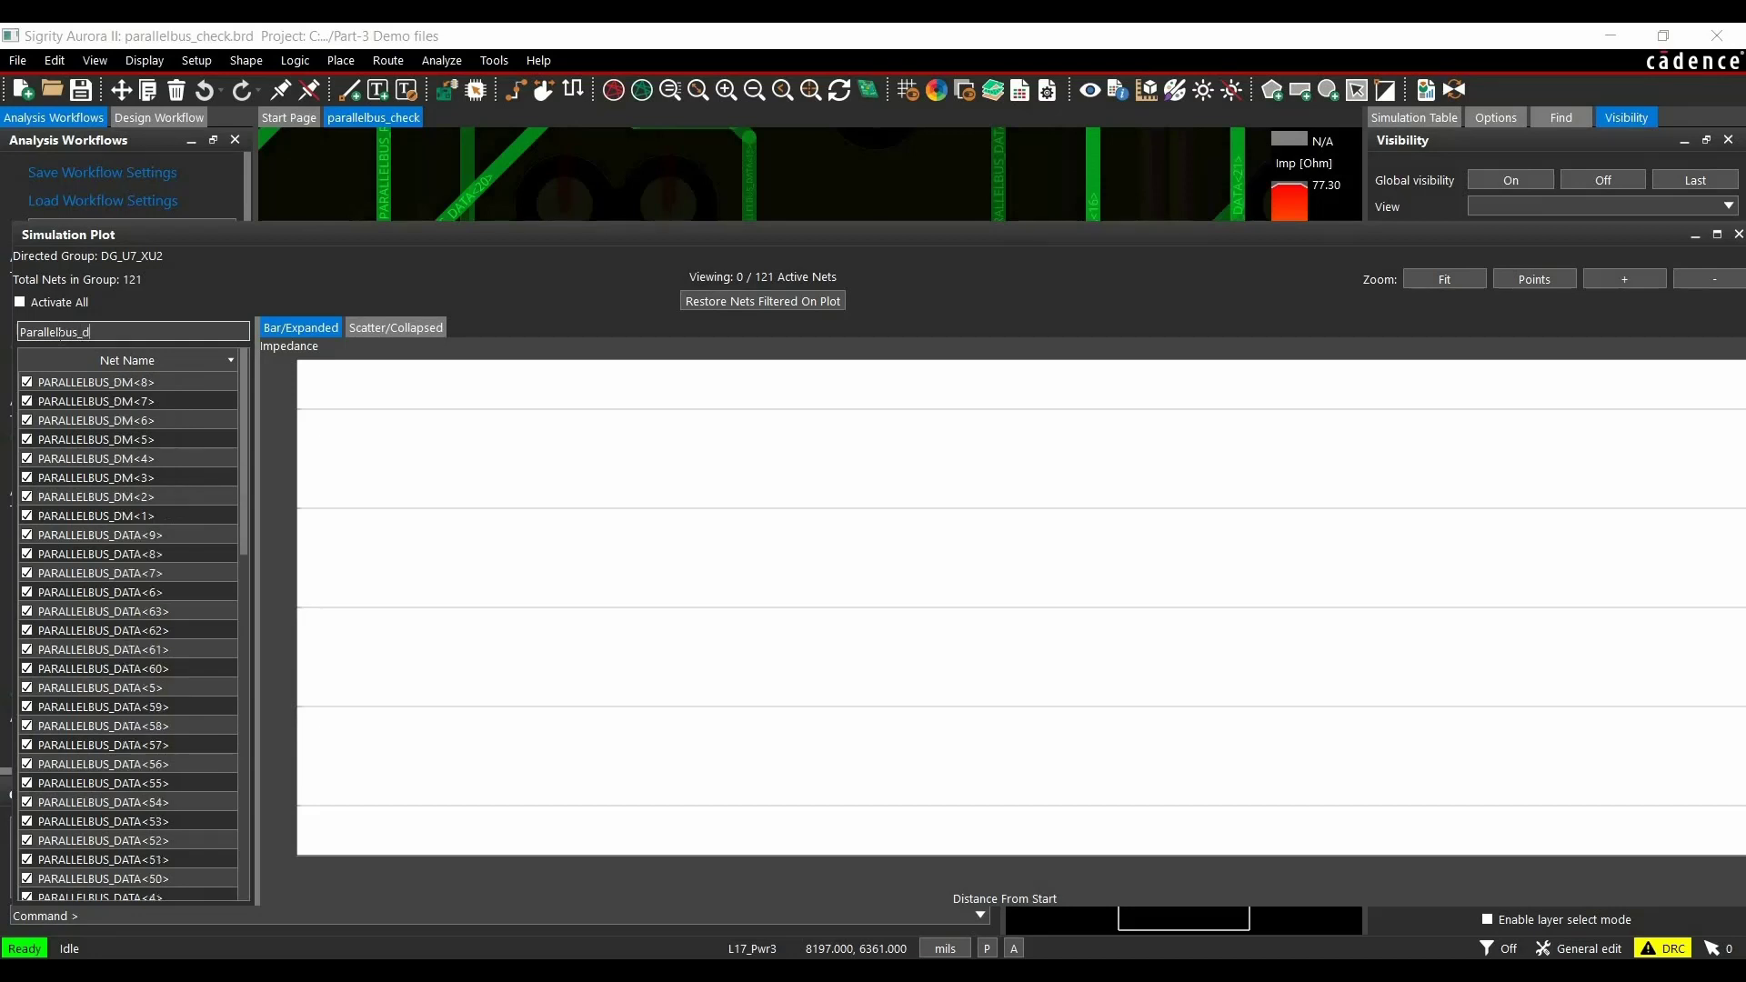
type("ata<1")
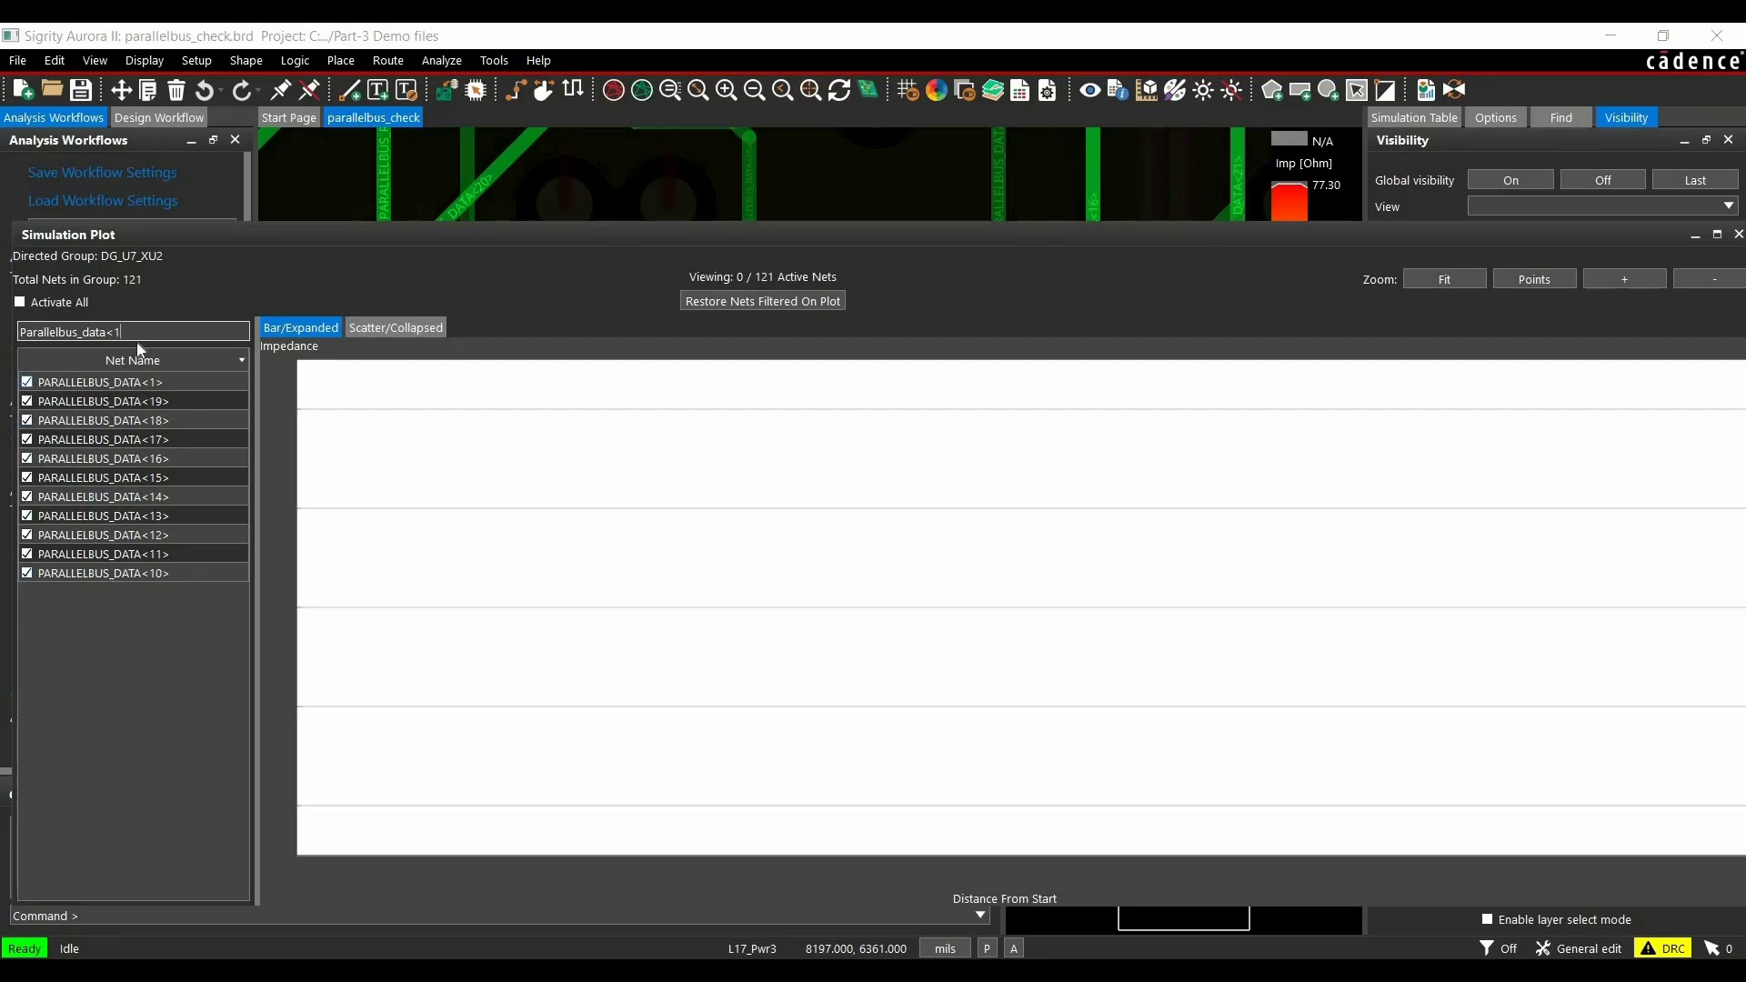
left_click(751, 304)
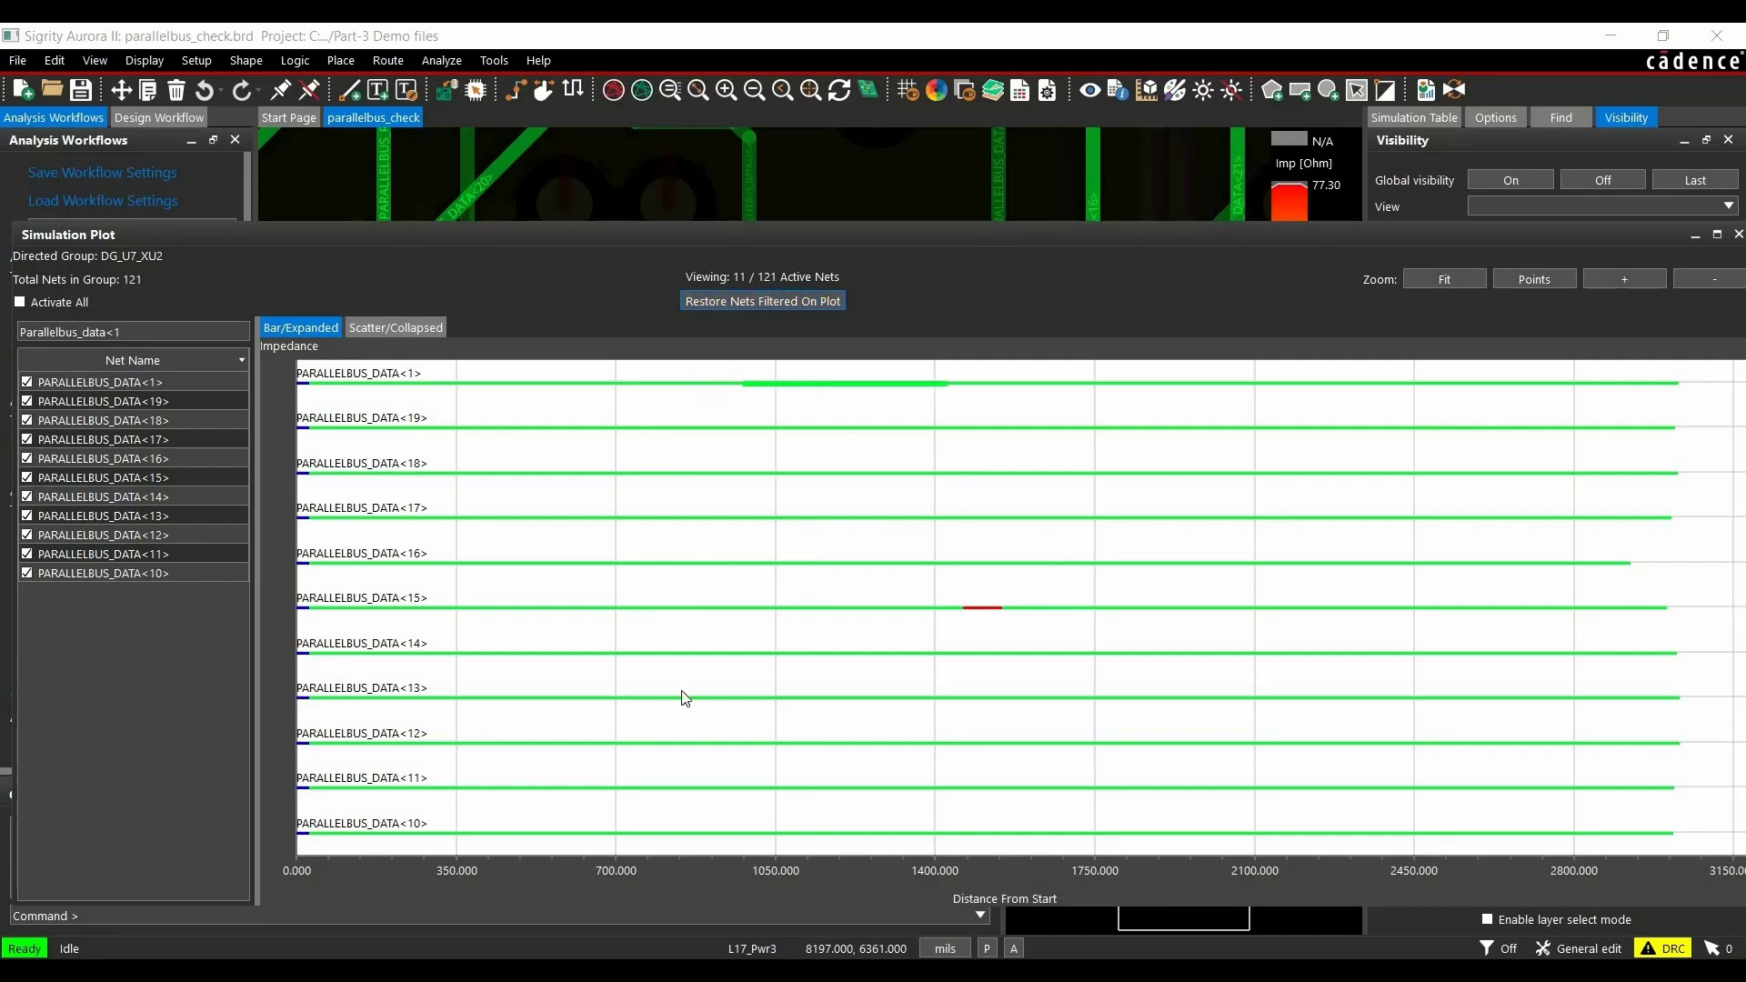
Step: Cross-probe the red DATA<15> segment to mark and zoom to its impedance discontinuity on the board
left_click(983, 608)
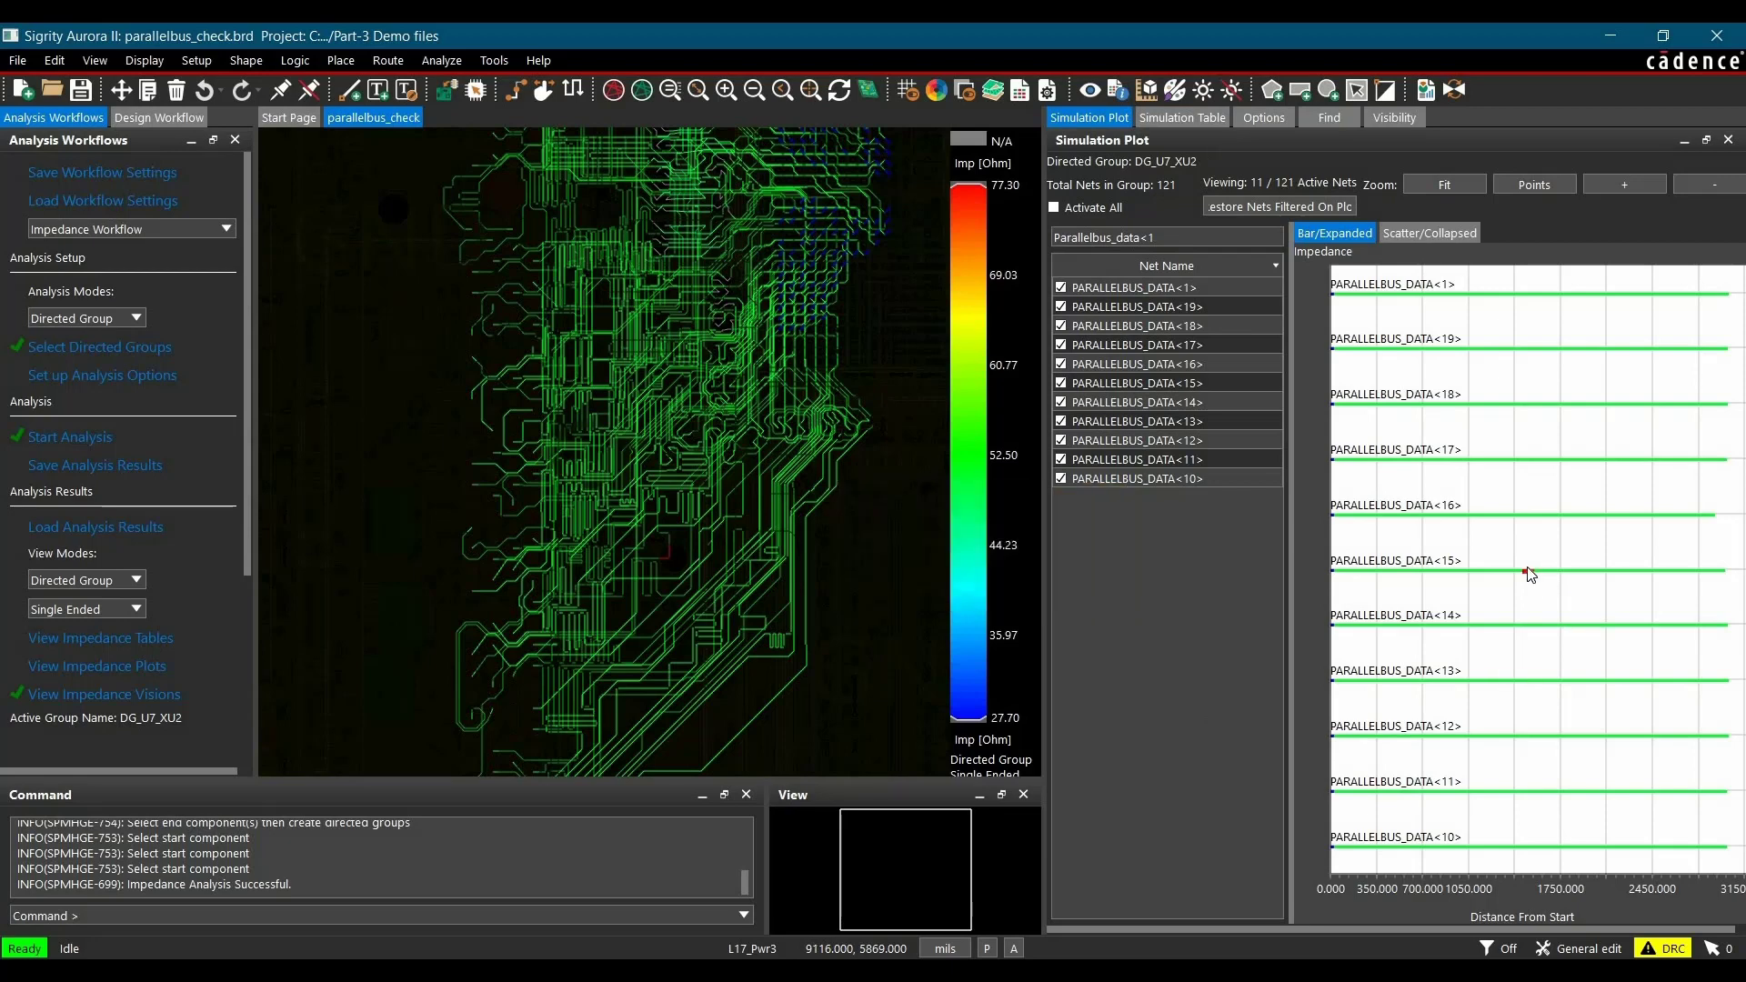
mouse_move(1527, 570)
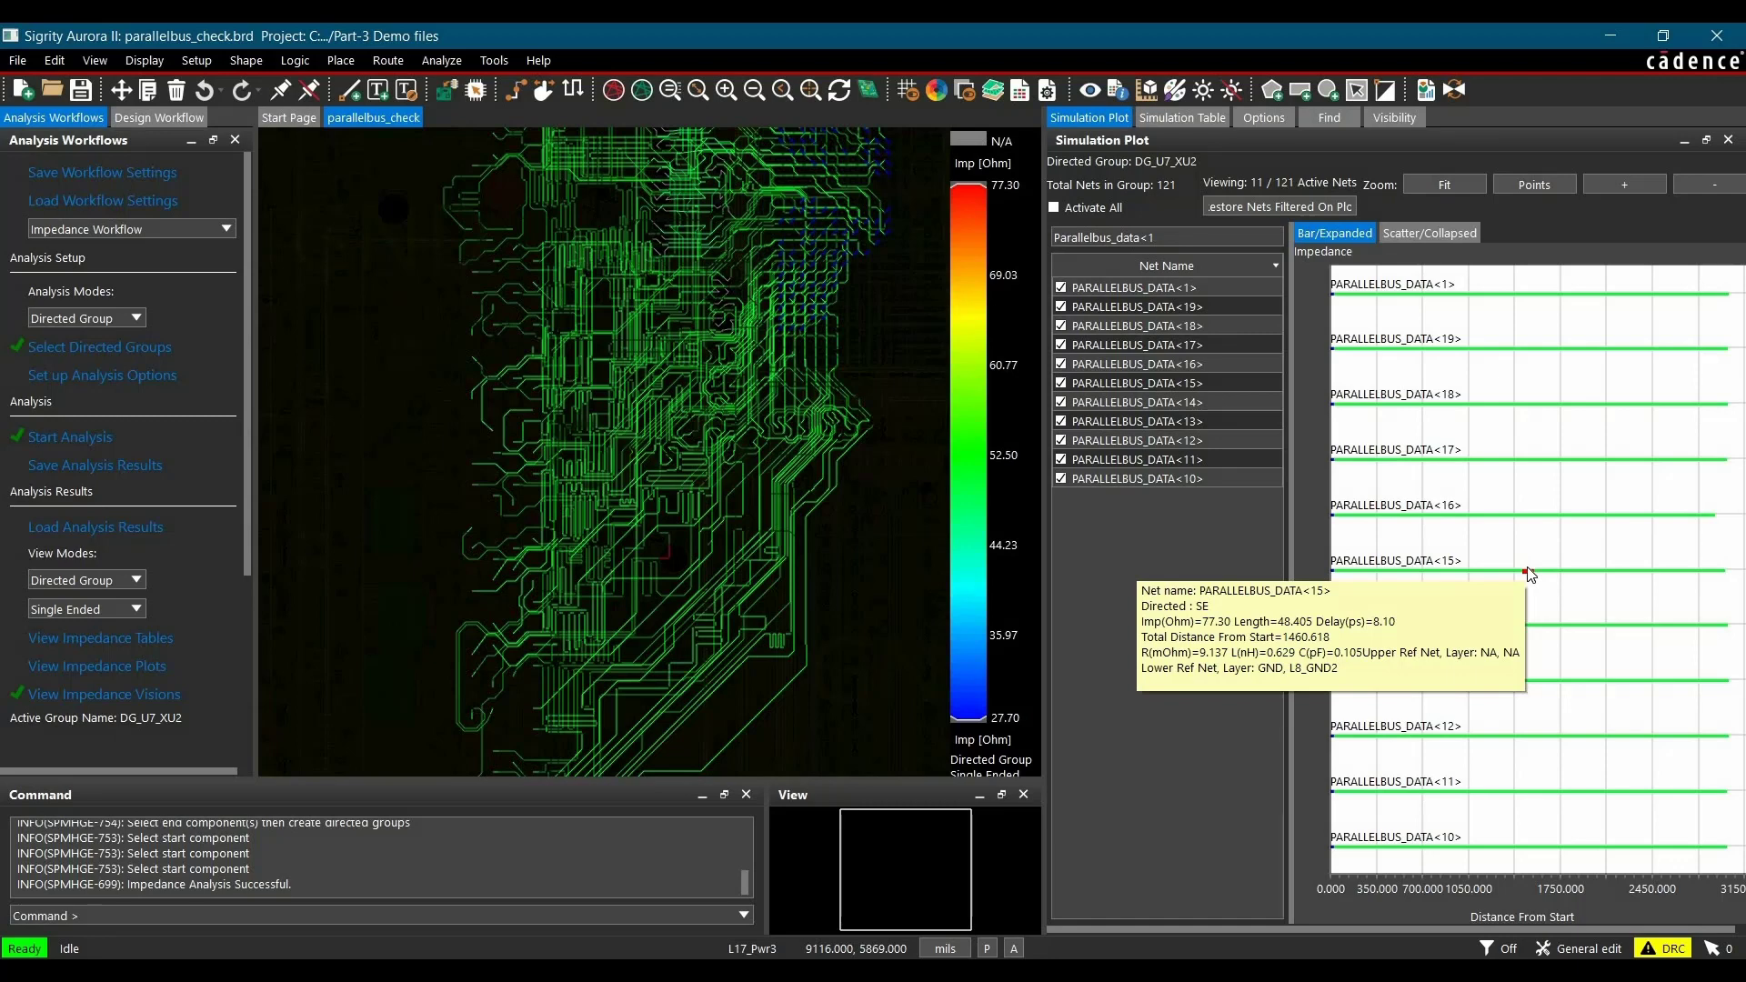
left_click(1527, 571)
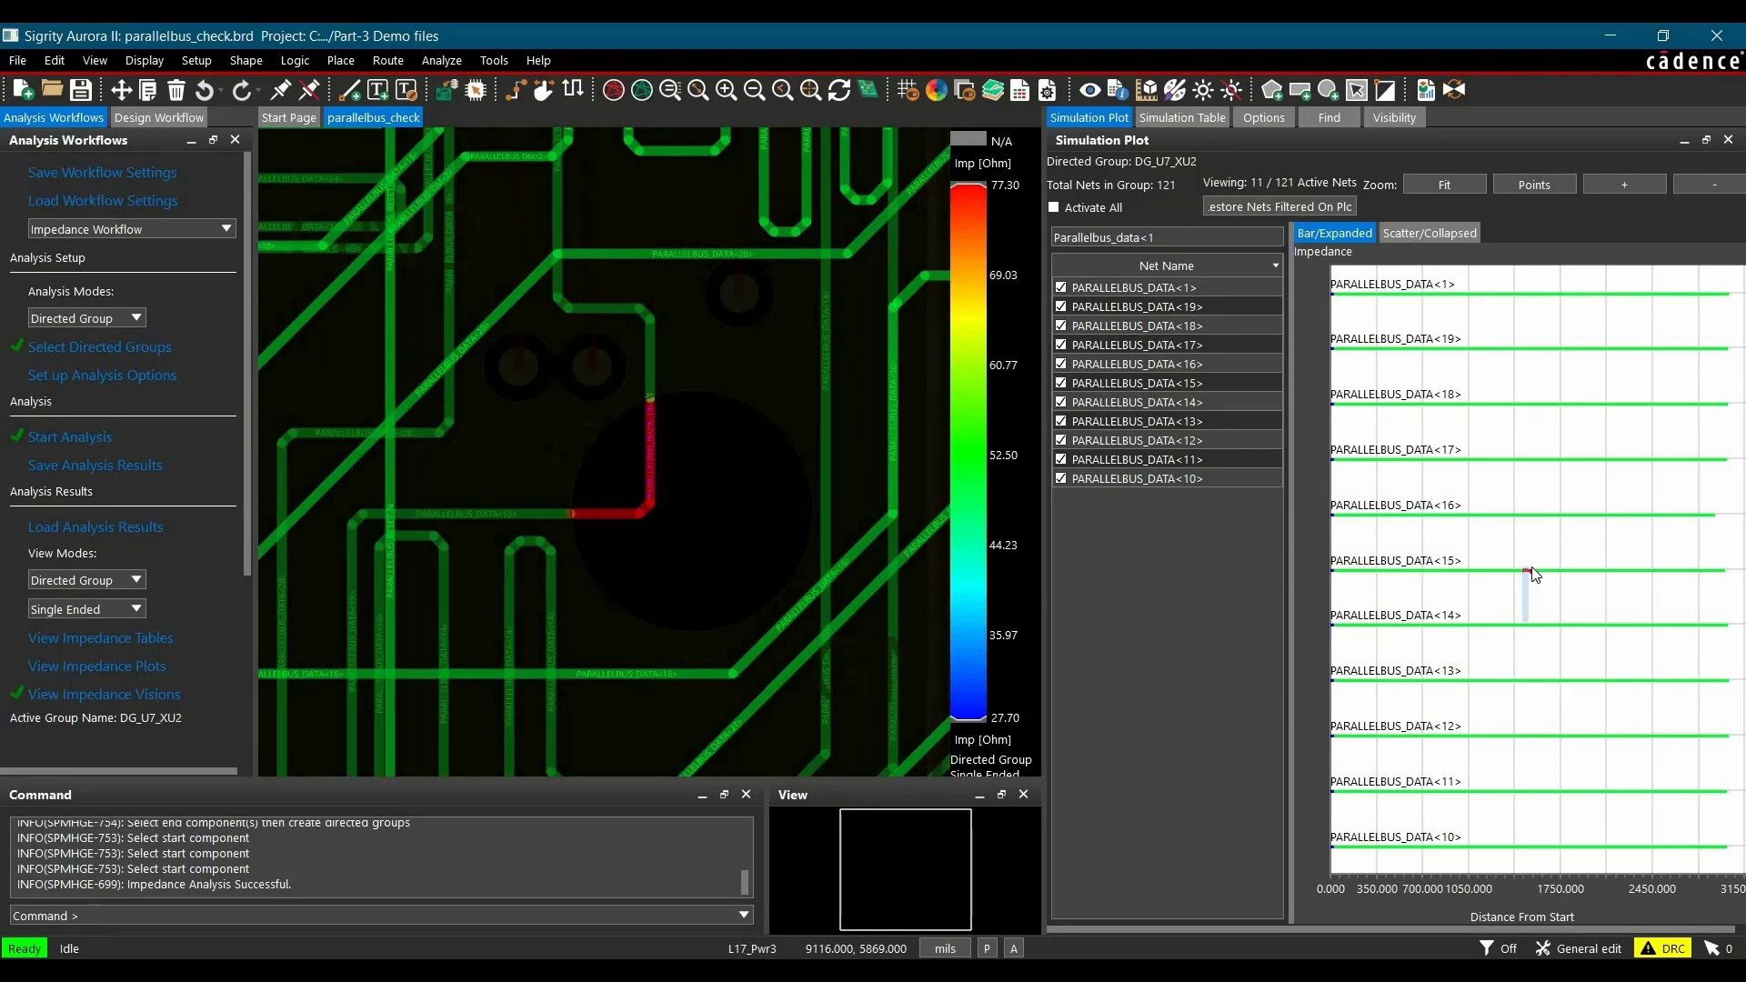
mouse_move(1534, 573)
Step: Switch the impedance plot to Scatter/Collapsed and widen the Simulation Plot panel leftward
left_click(1417, 235)
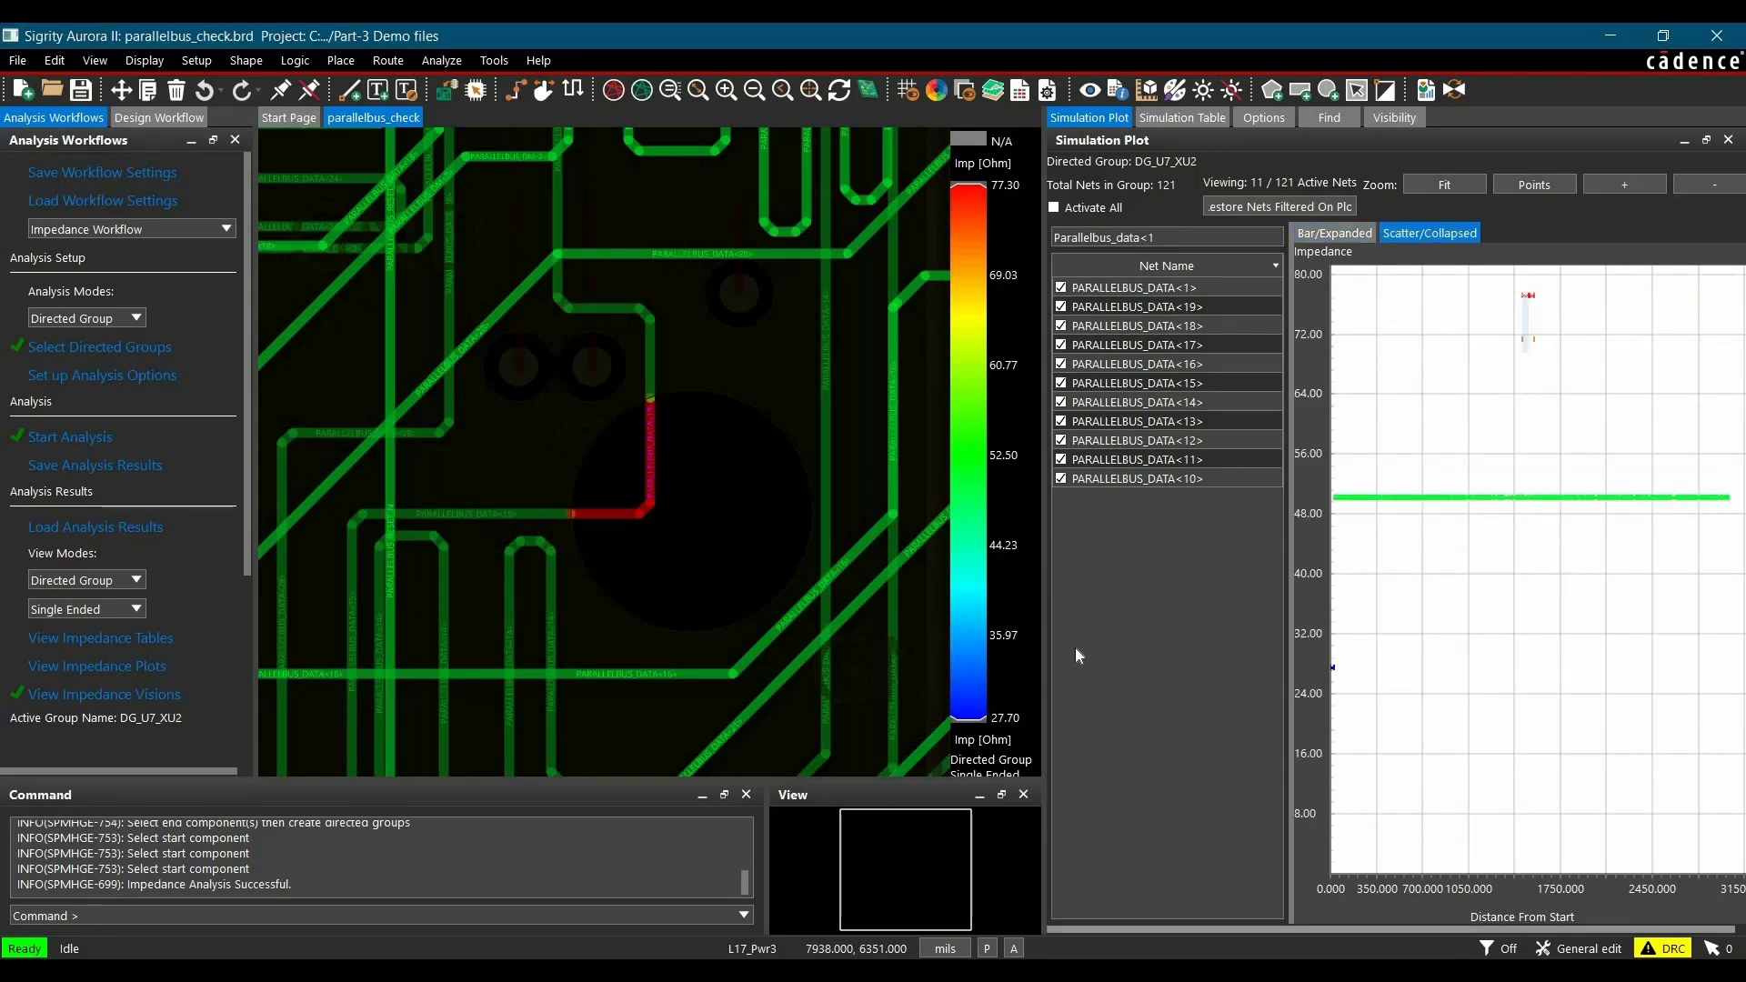
left_click_drag(1042, 629, 673, 654)
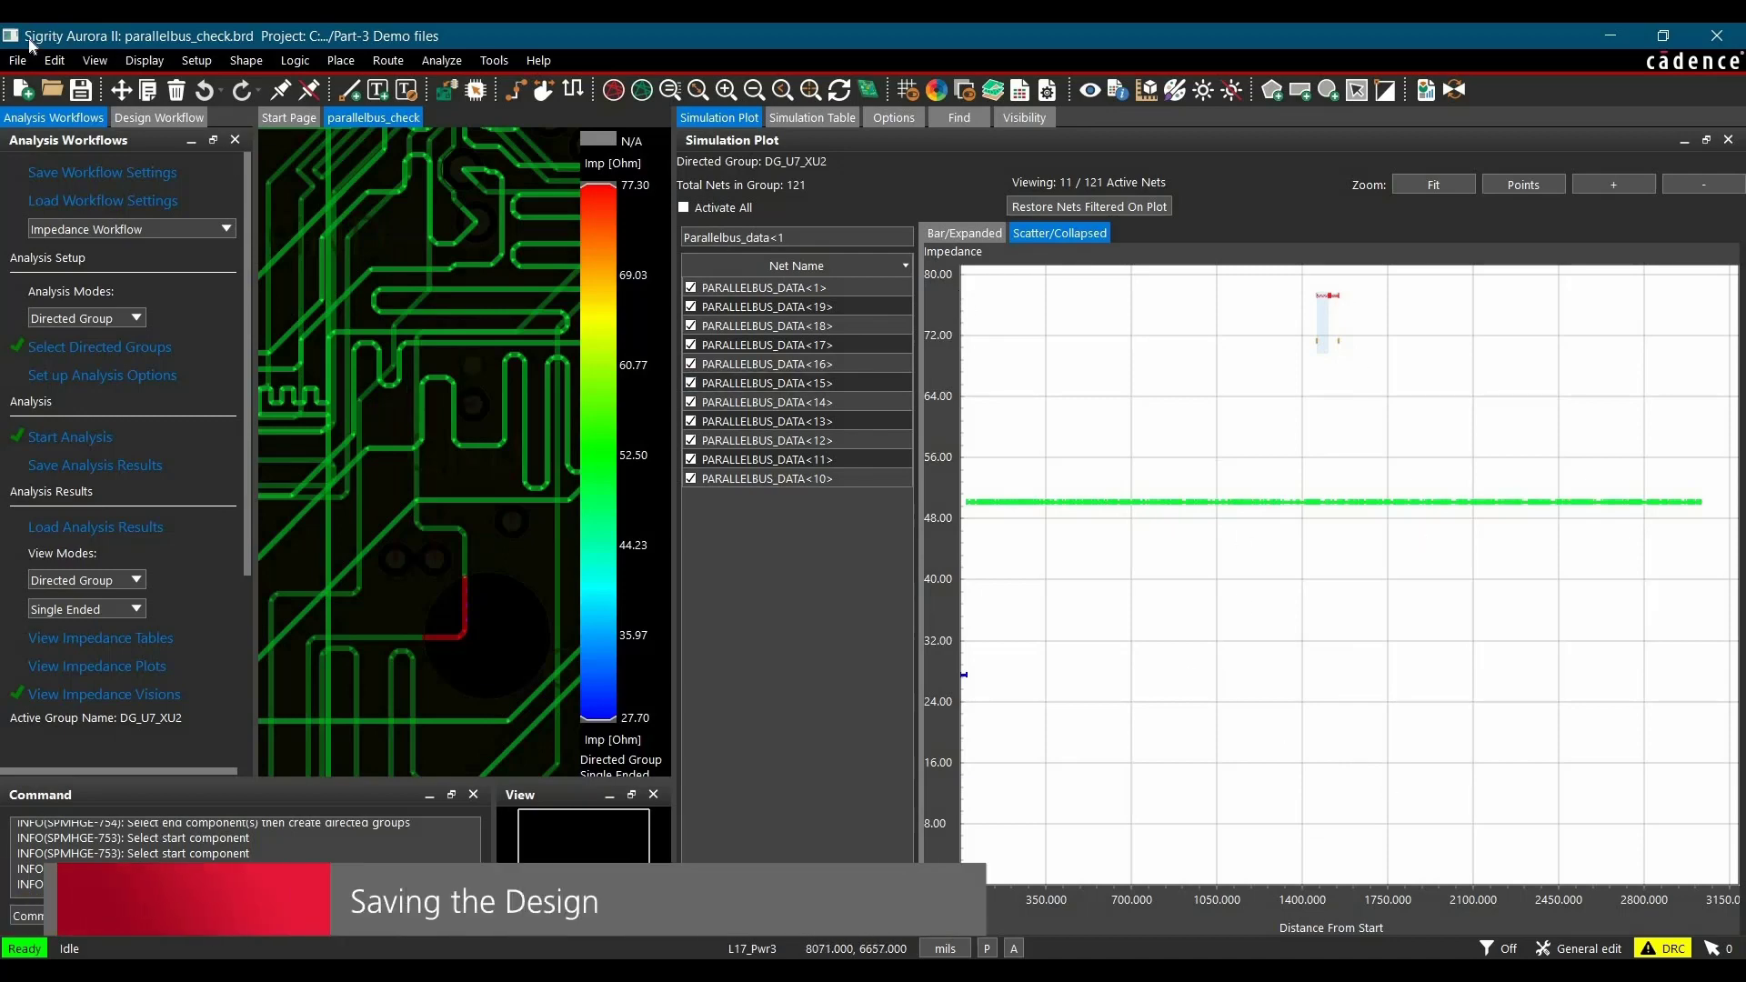
Step: Save parallelbus_check.brd, confirming the overwrite of the existing file
left_click(80, 89)
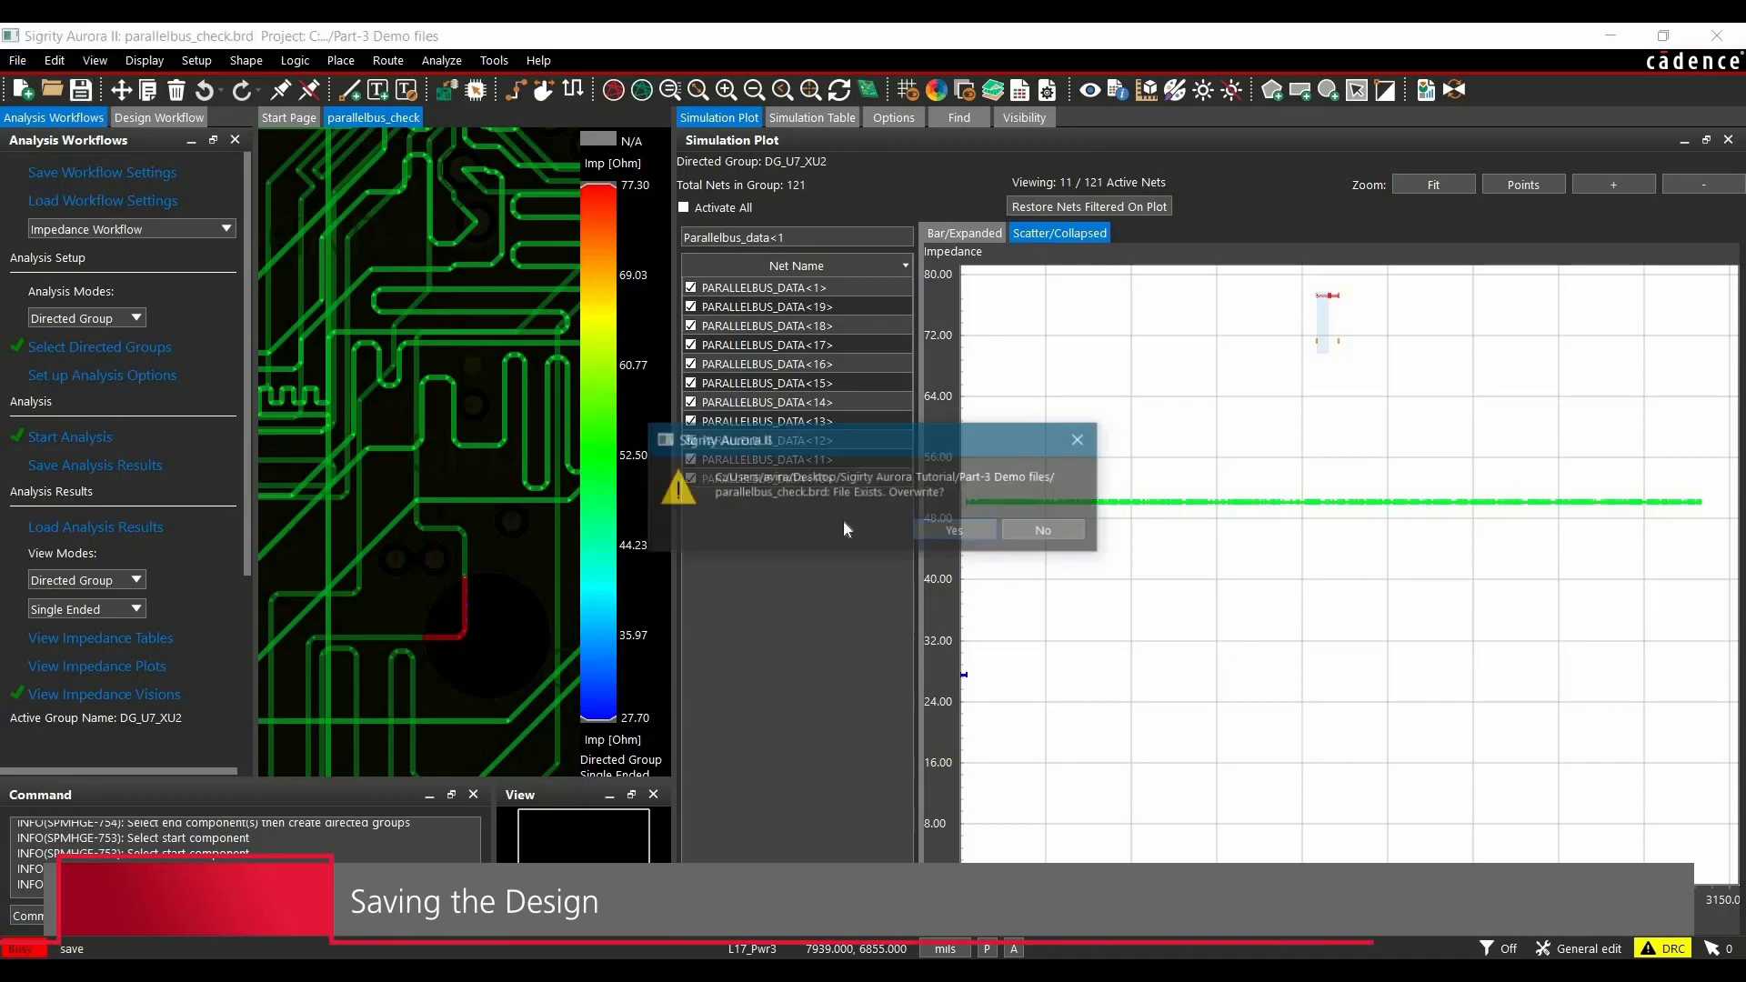
key("Return")
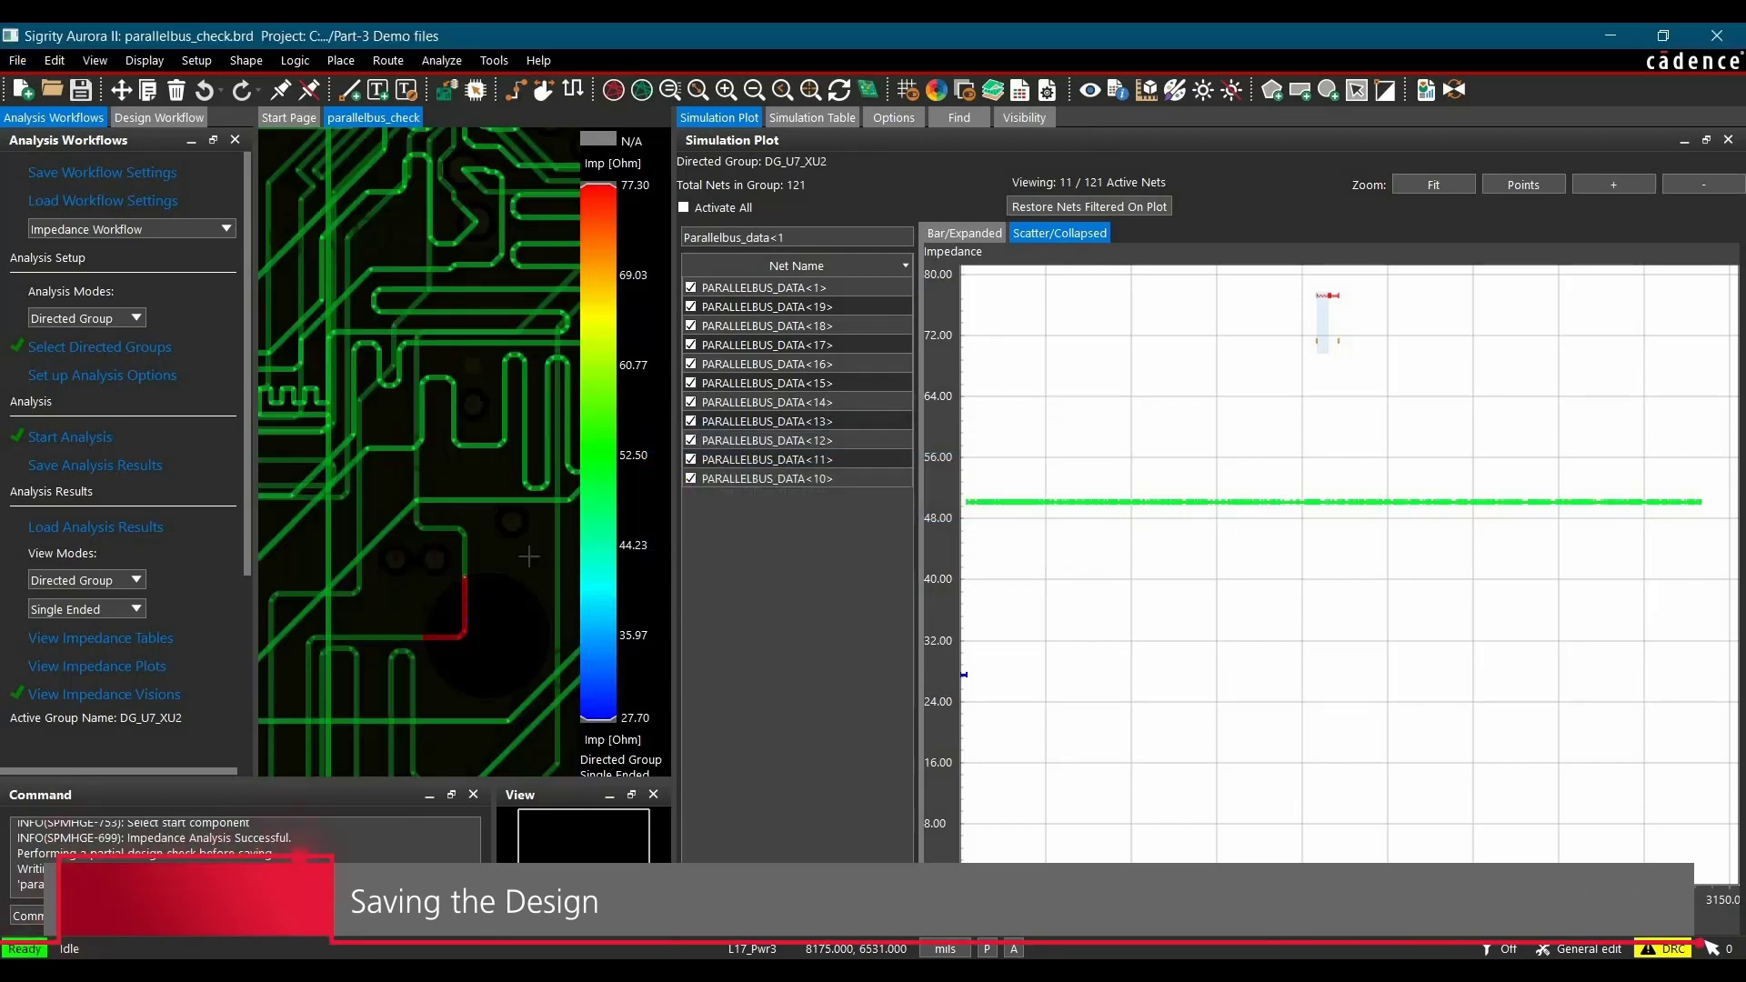